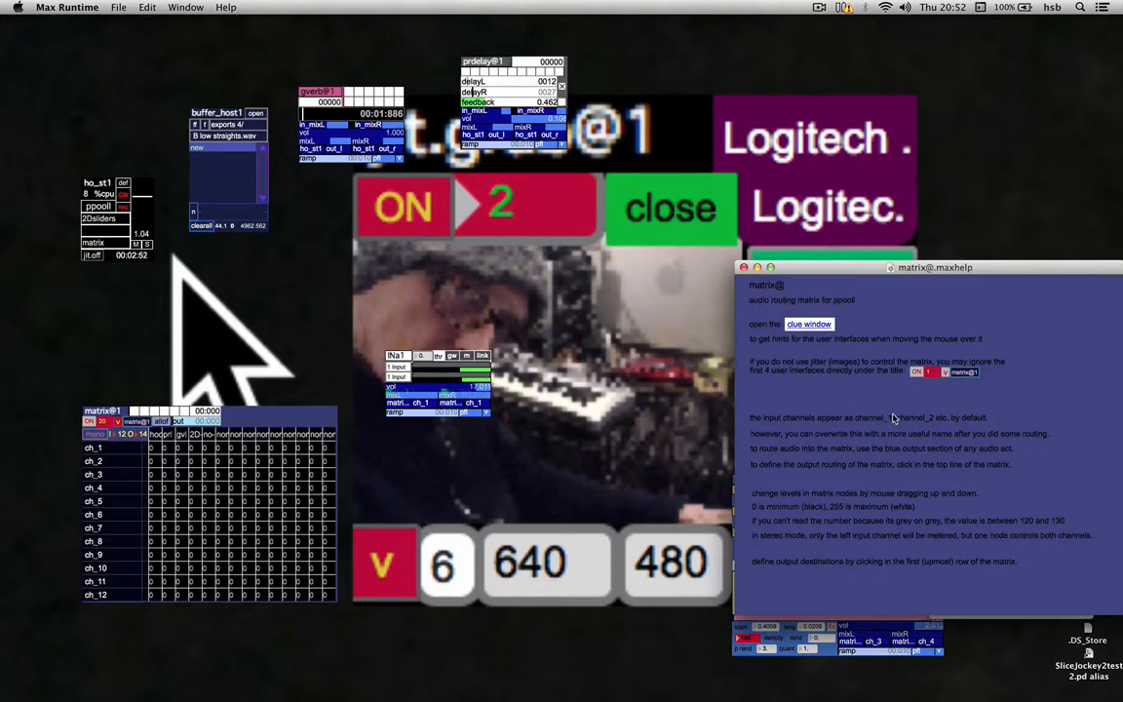
Step: Open the clue window, place it beside the INa1 module, and view the hint for the matrix's mono/stereo switch
left_click(809, 323)
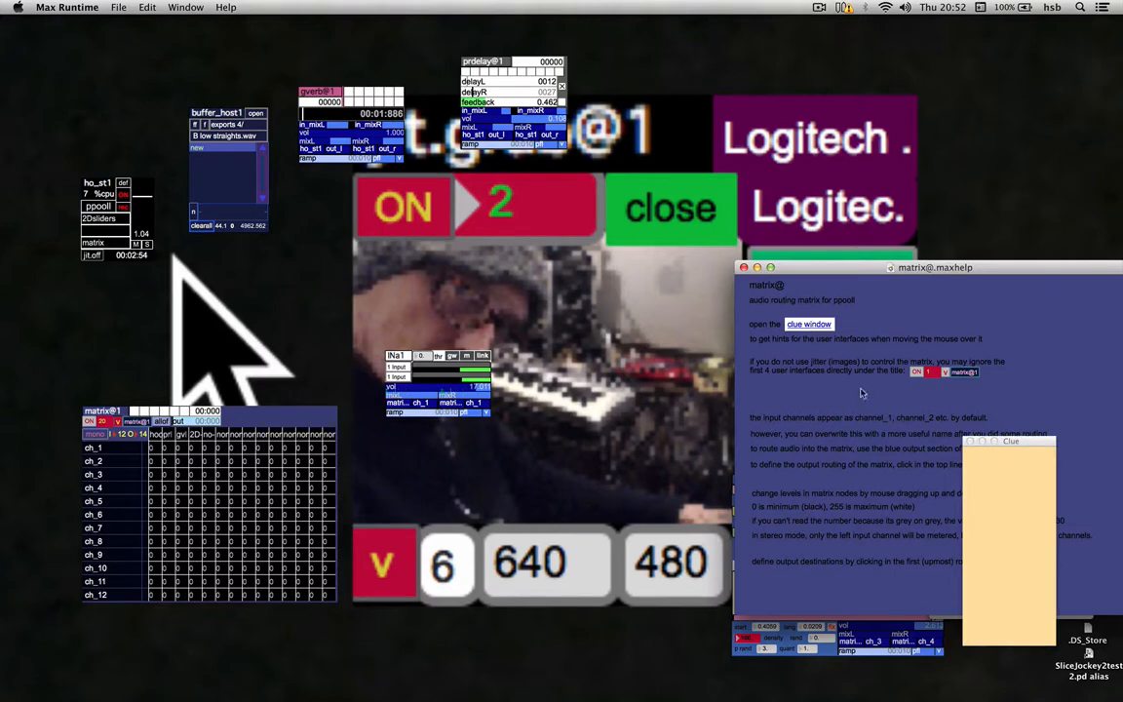
left_click_drag(1018, 443, 592, 353)
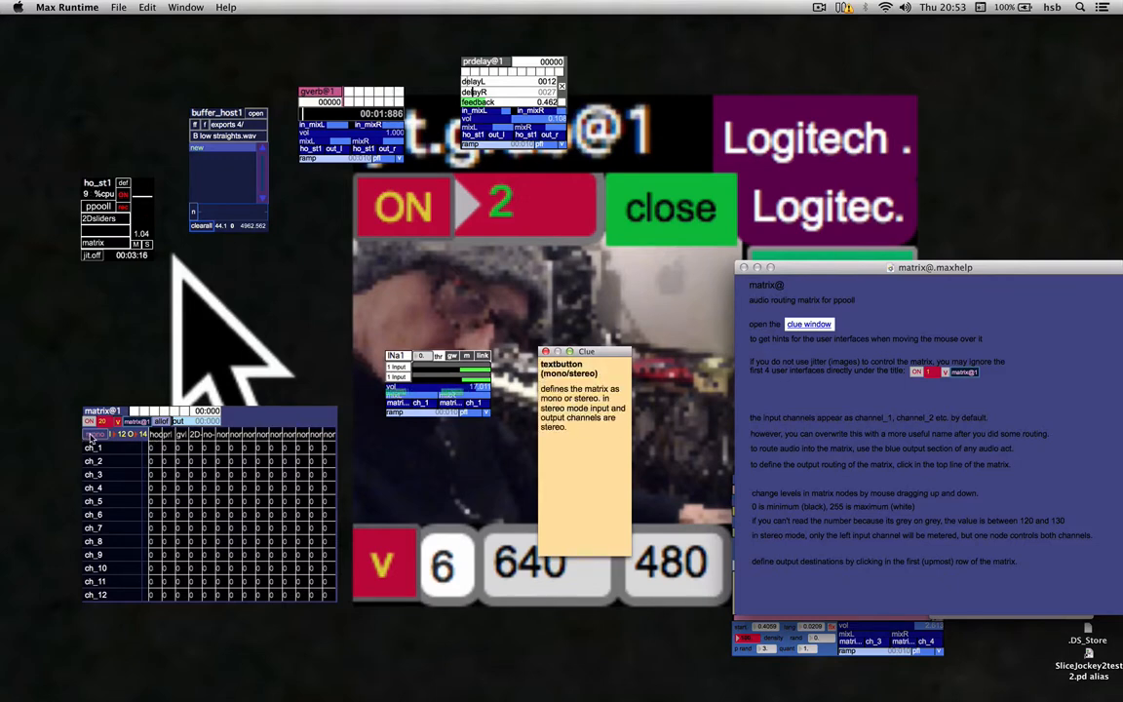
left_click(99, 434)
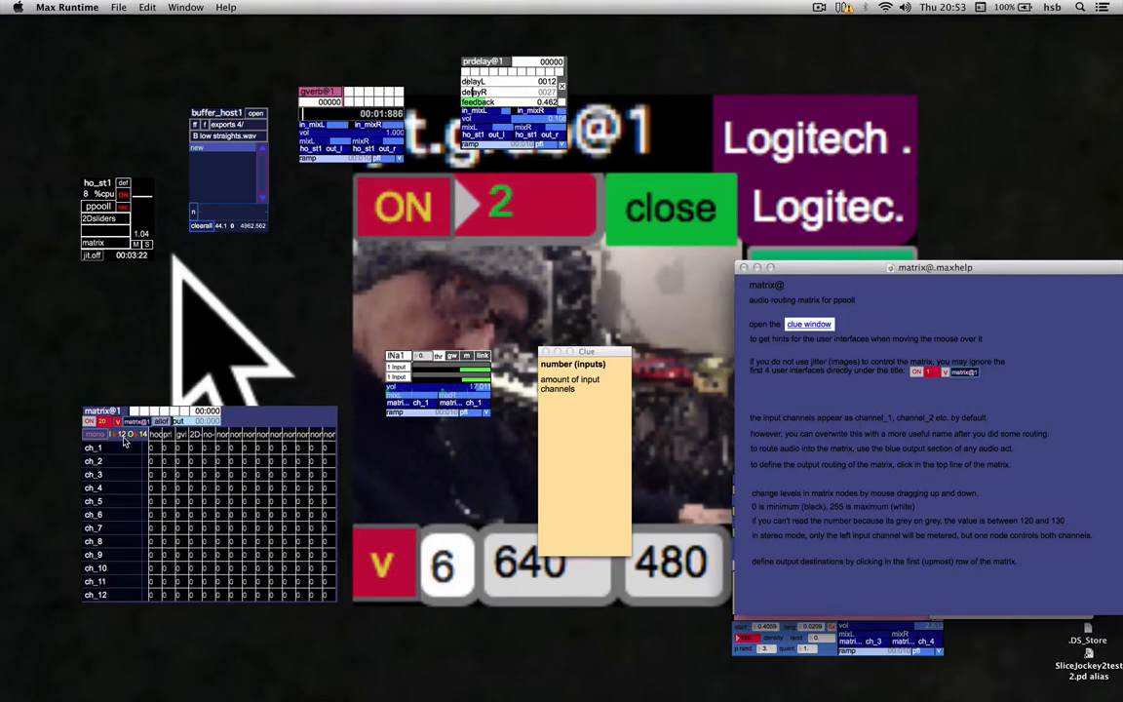
Step: Set the matrix to 11 input channels and 15 output channels, shifting the matrix module slightly to the left
left_click_drag(123, 435, 123, 451)
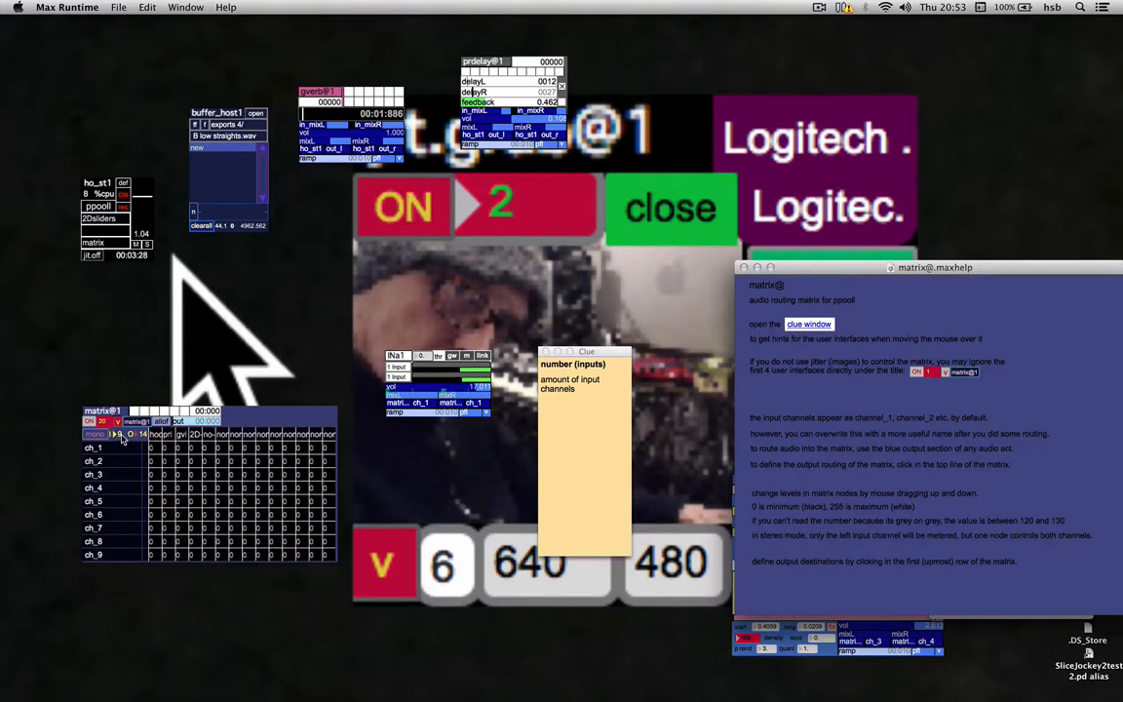
left_click_drag(122, 436, 122, 428)
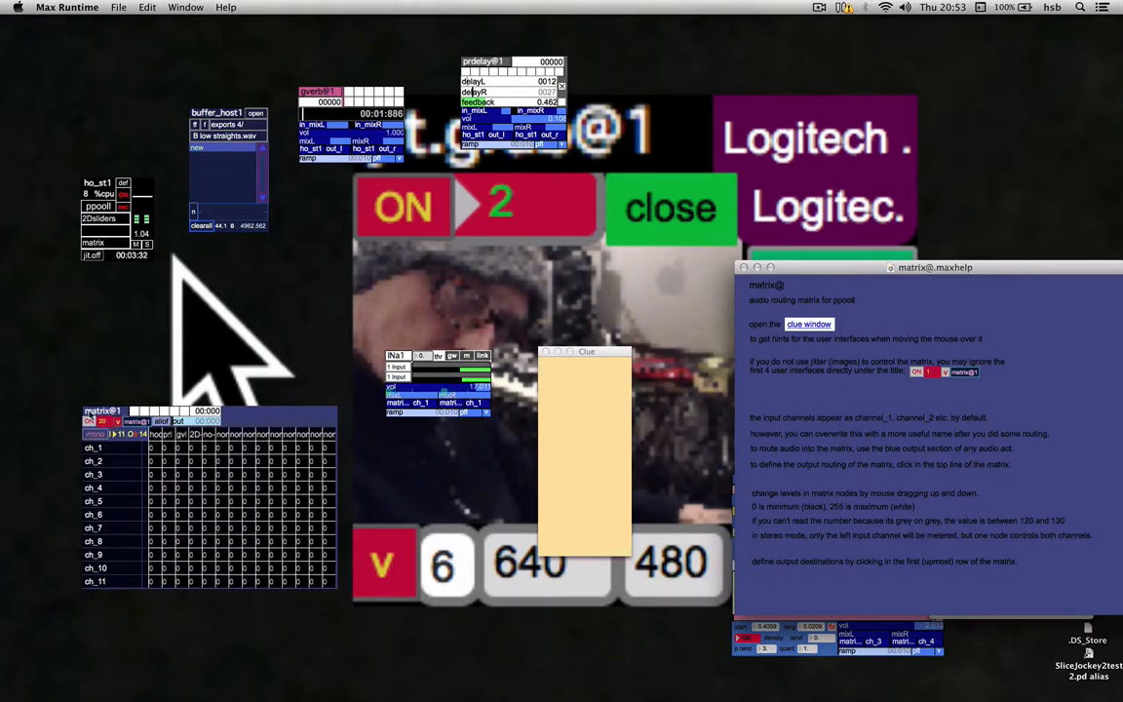
left_click_drag(90, 410, 79, 409)
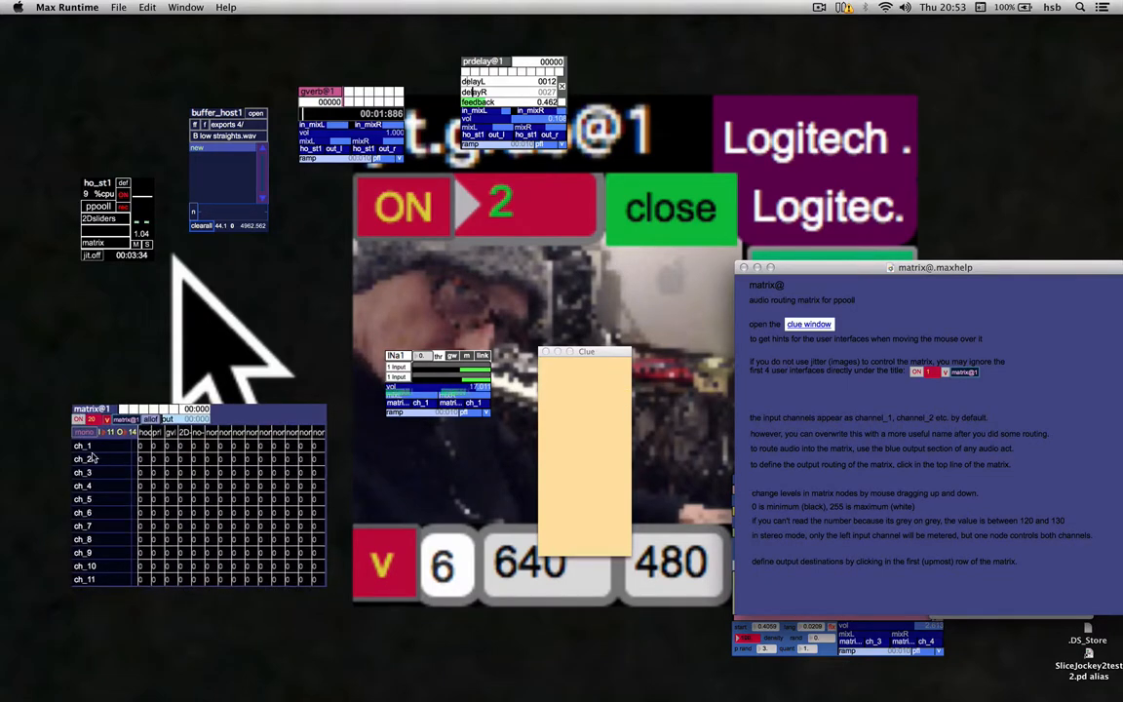
mouse_move(134, 435)
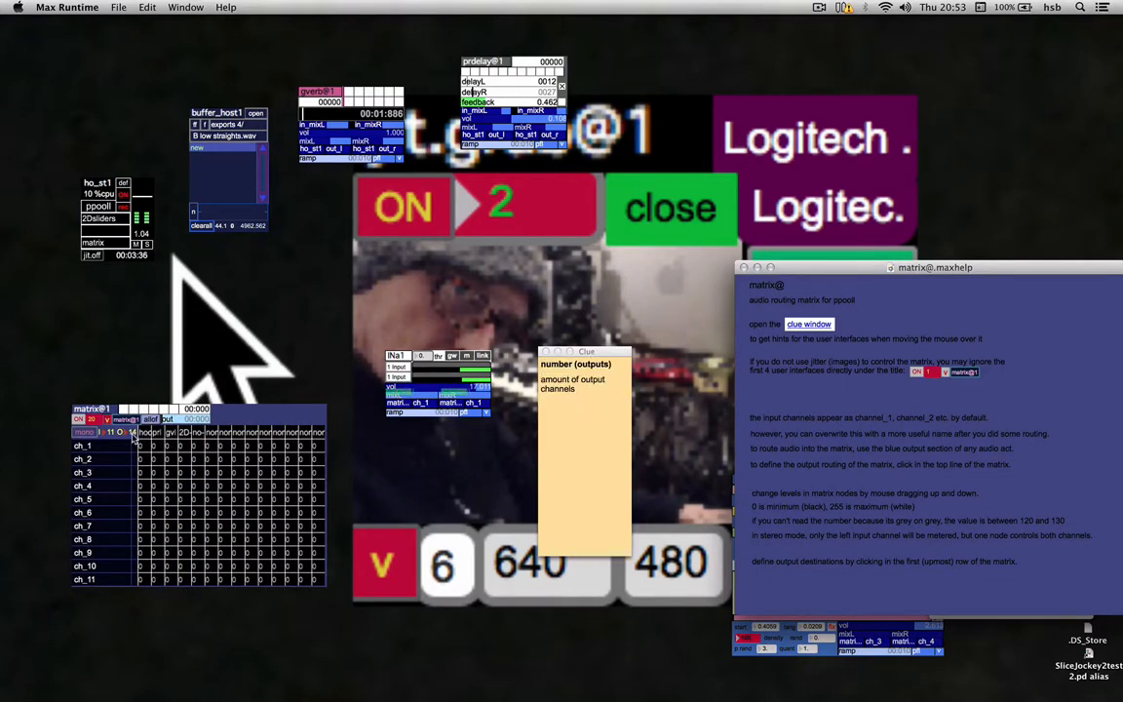
left_click_drag(134, 436, 135, 429)
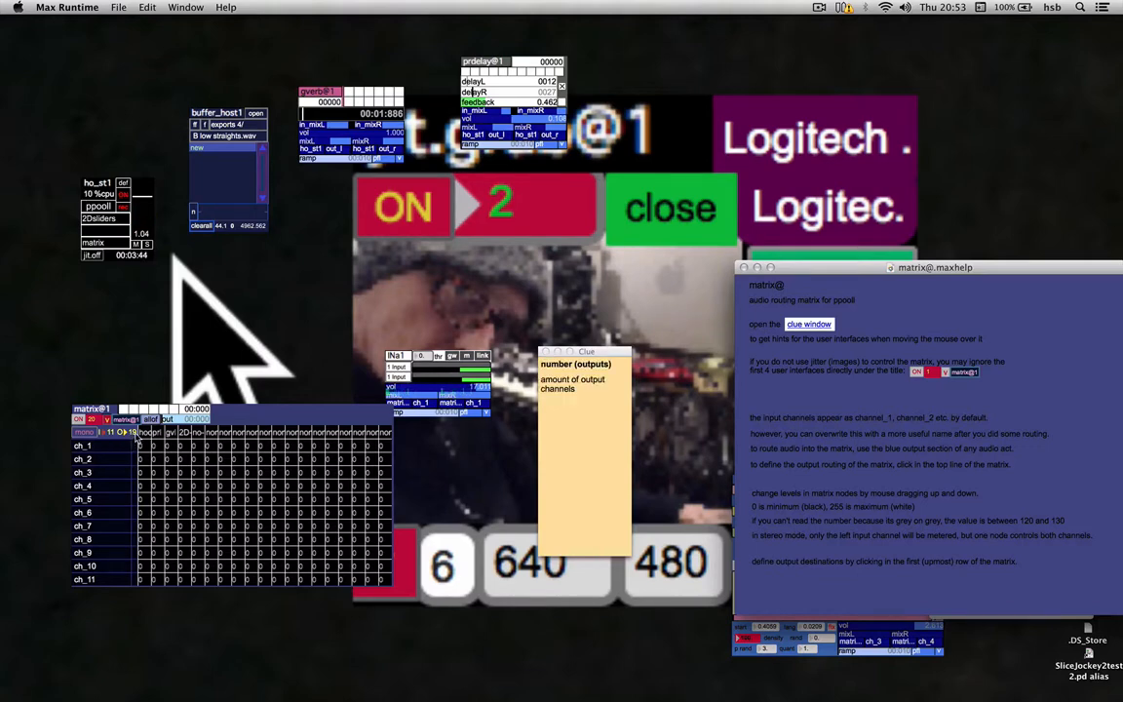
left_click_drag(133, 437, 134, 443)
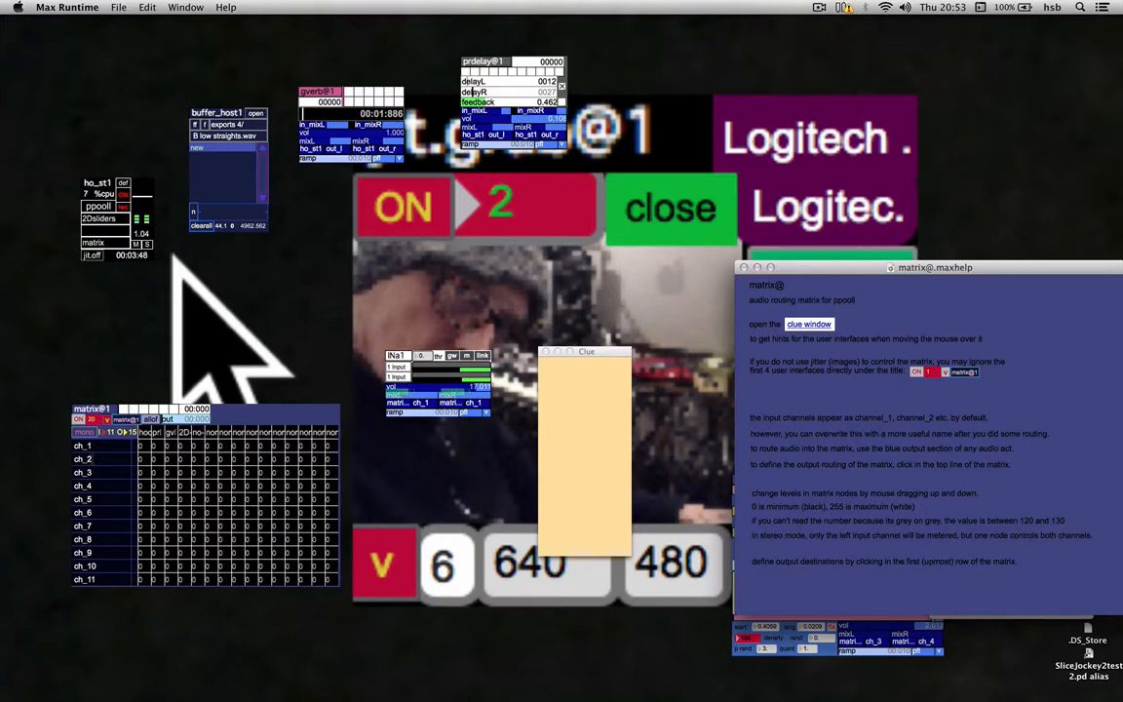
Step: Choose matrix@1 as the destination of the INa1 module's left mix output
mouse_move(385, 451)
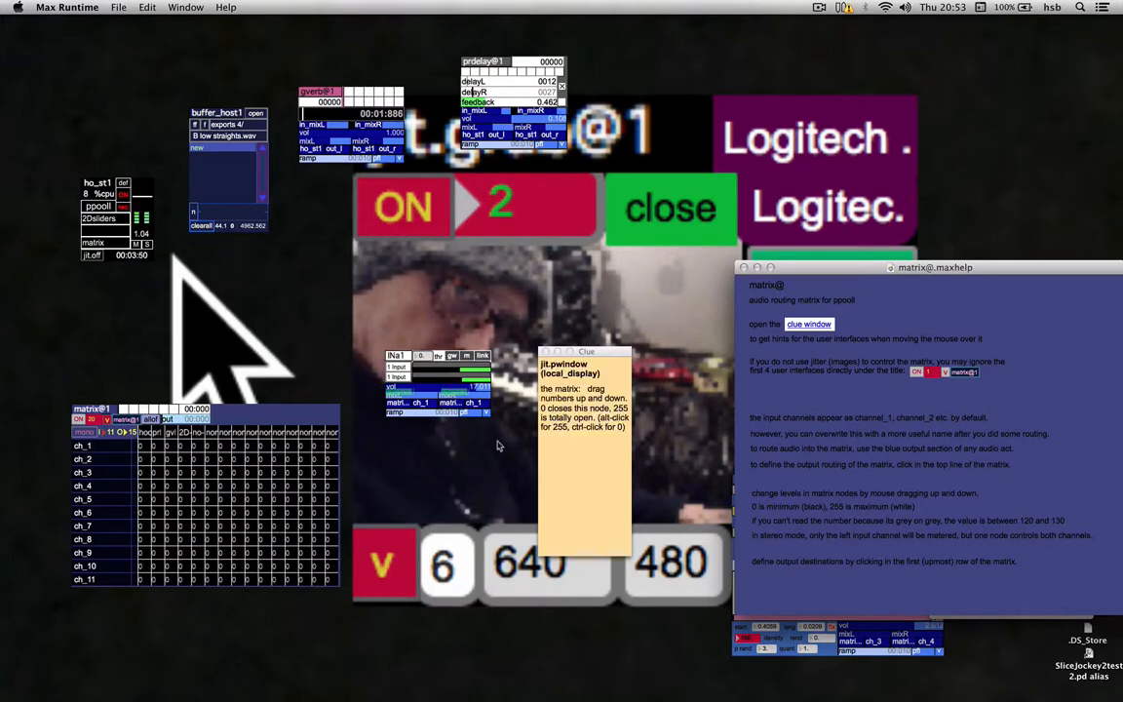
left_click(395, 405)
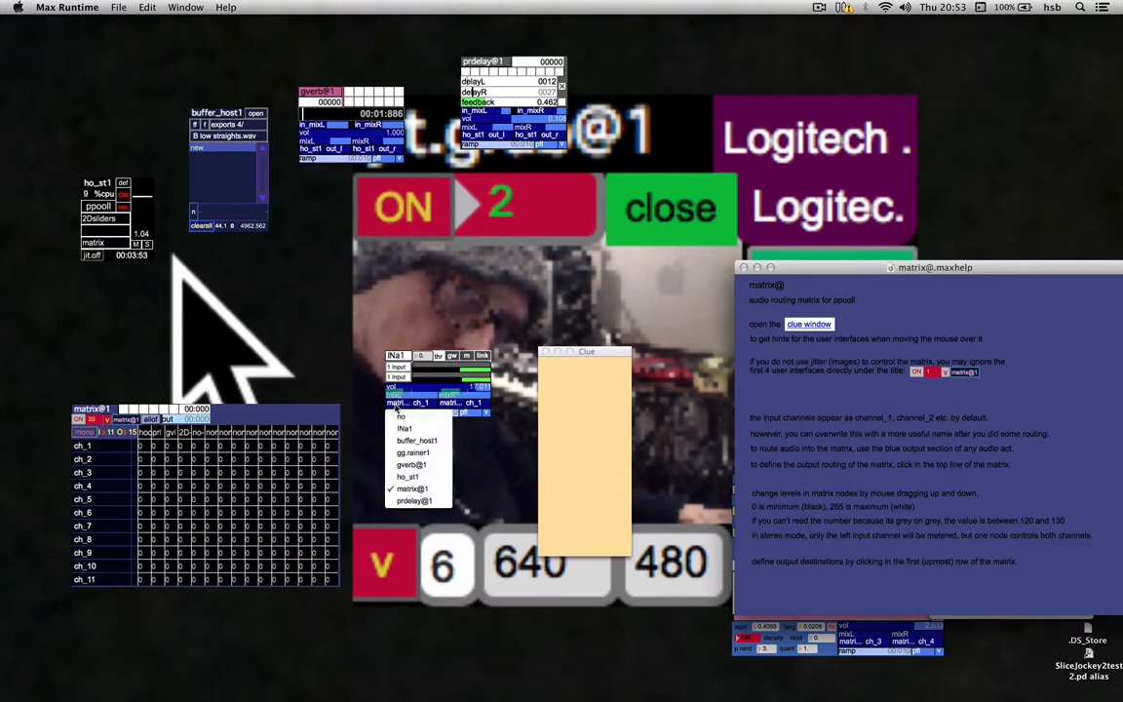
left_click(413, 488)
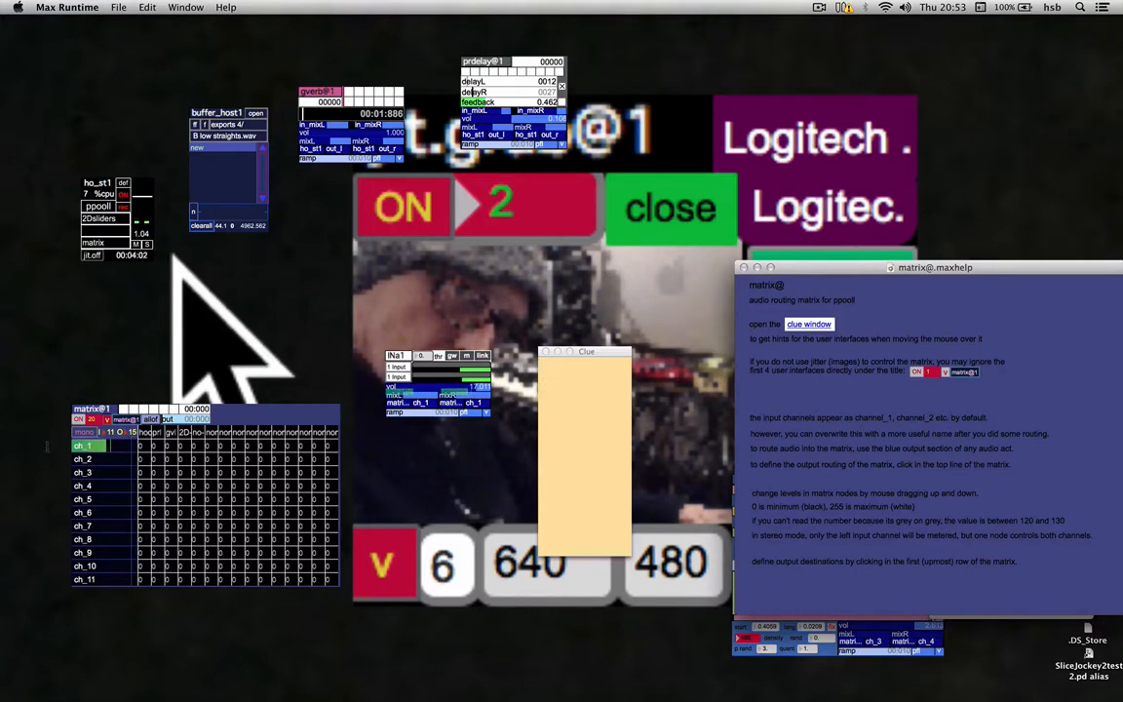
Step: Open the matrix's output routing window, reposition it slightly, and show the settings of output channel 6
left_click(163, 438)
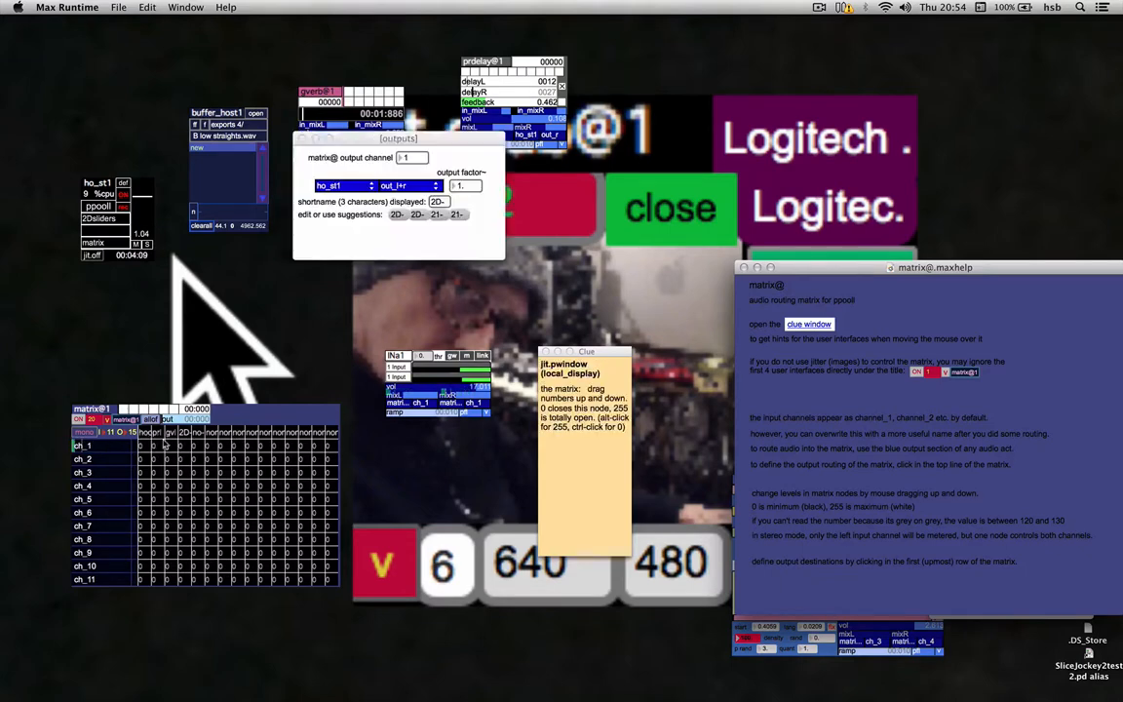
left_click_drag(366, 141, 407, 151)
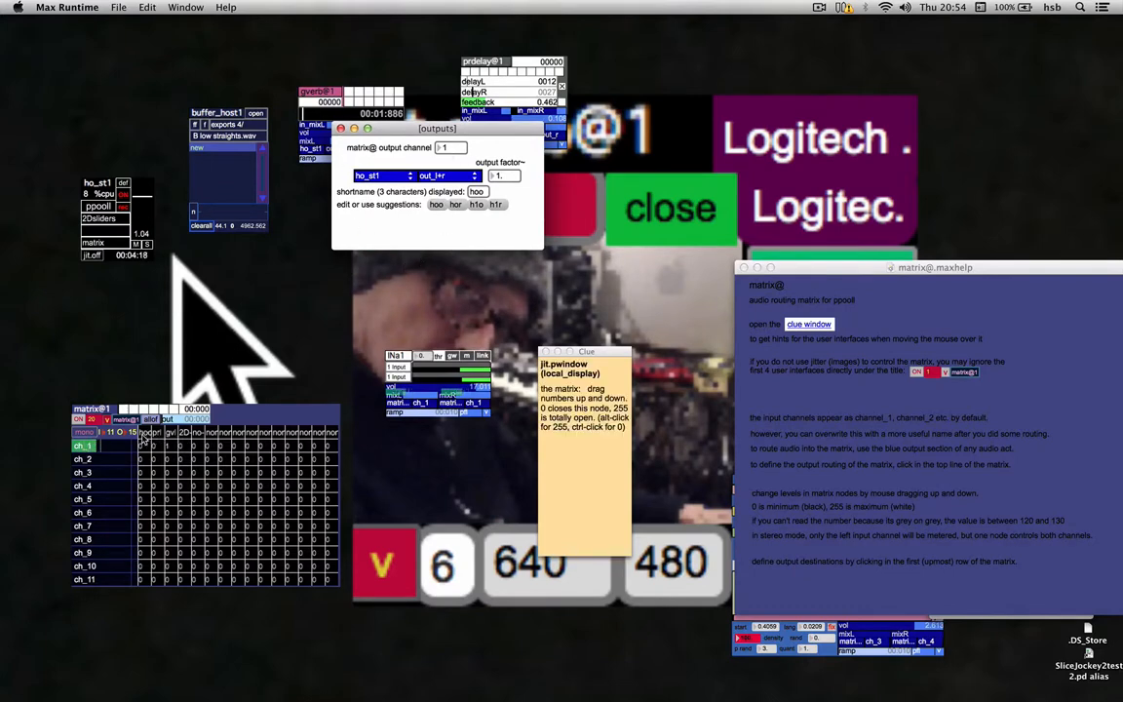
left_click(214, 435)
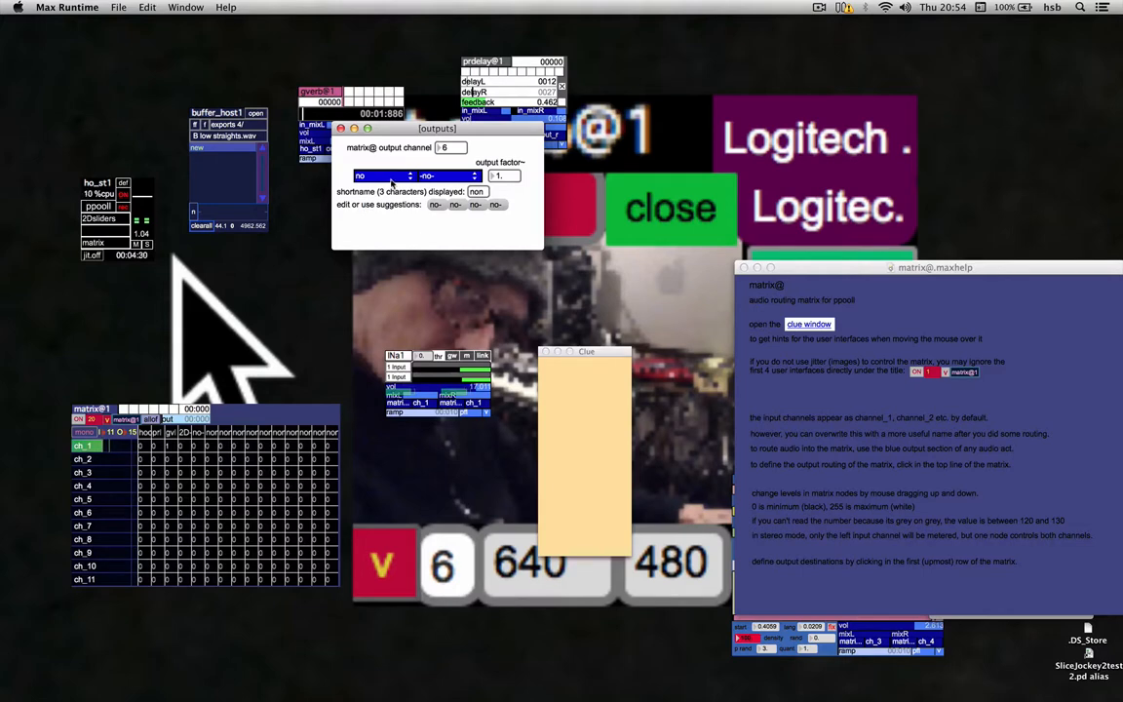
Step: Try the matrix in stereo mode, view the left destination options of output 6, and return the matrix to mono
left_click(84, 432)
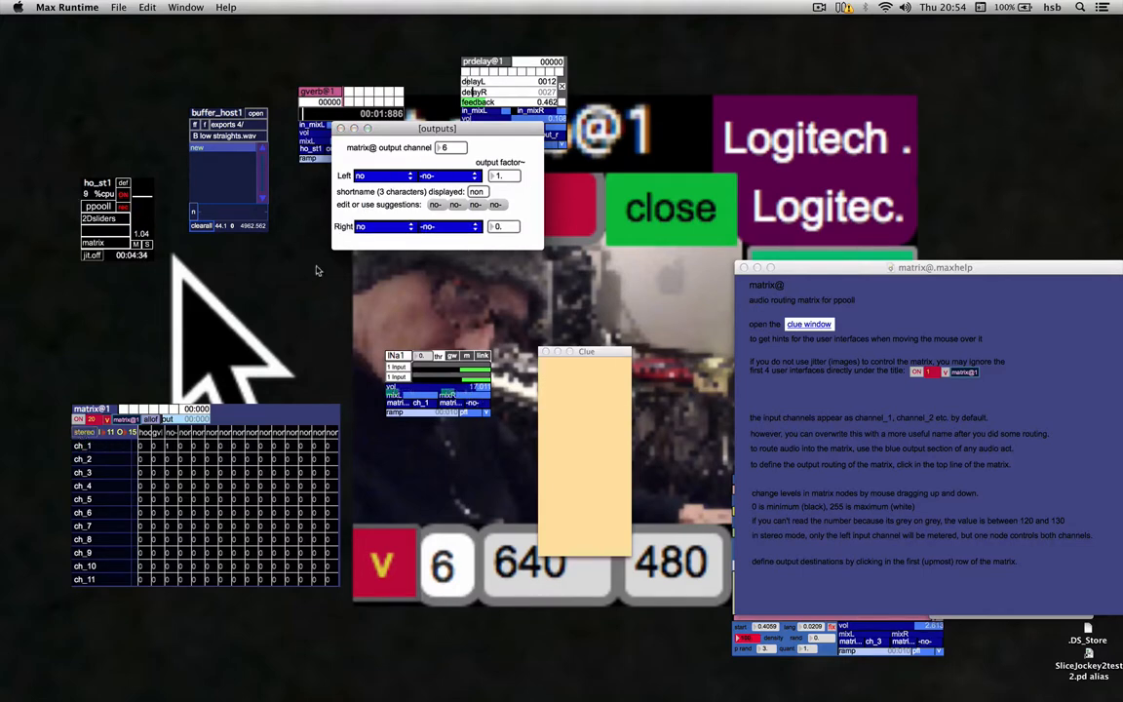
left_click(383, 176)
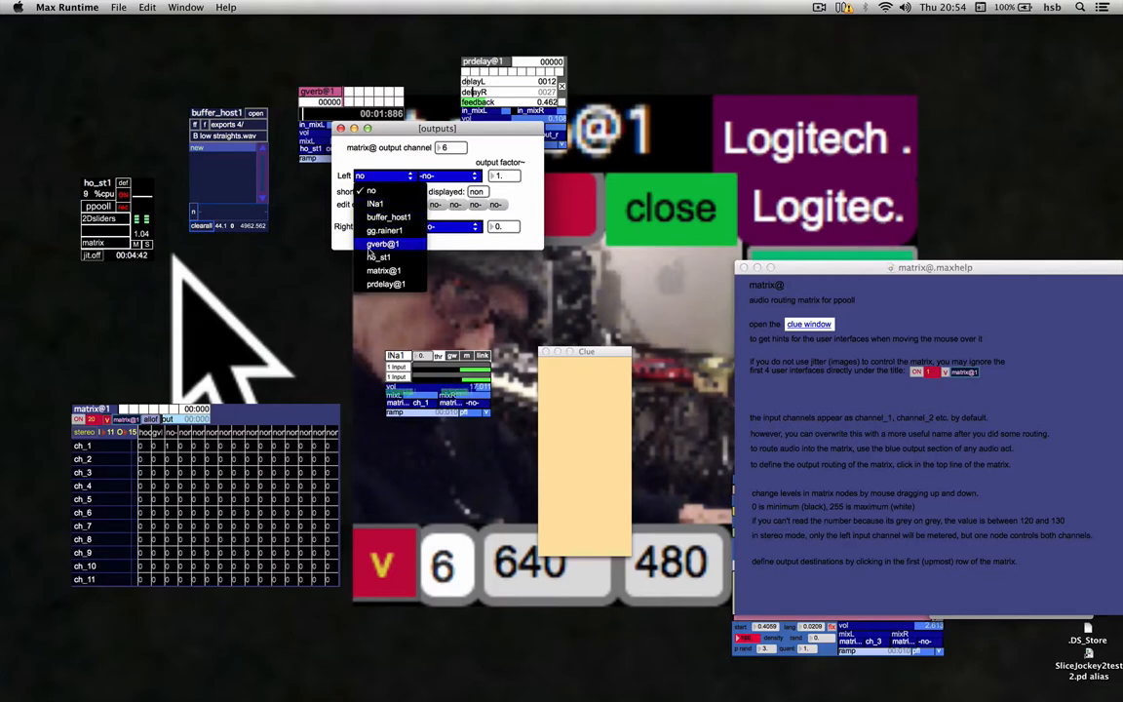
left_click(390, 132)
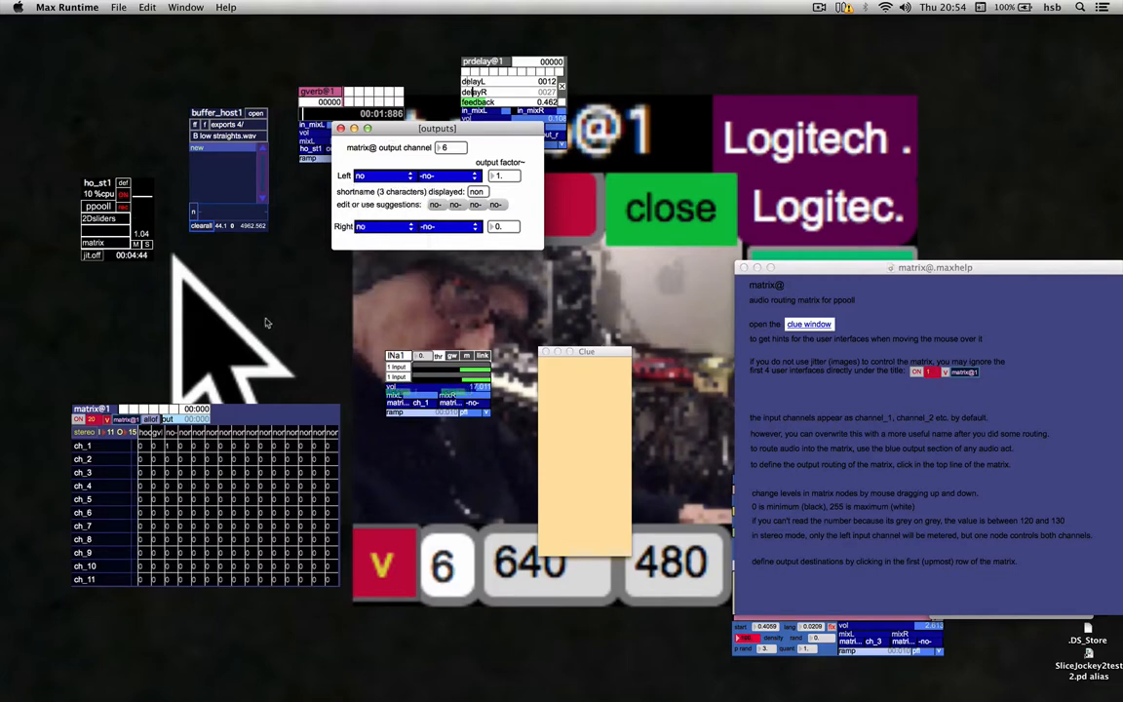
left_click(84, 435)
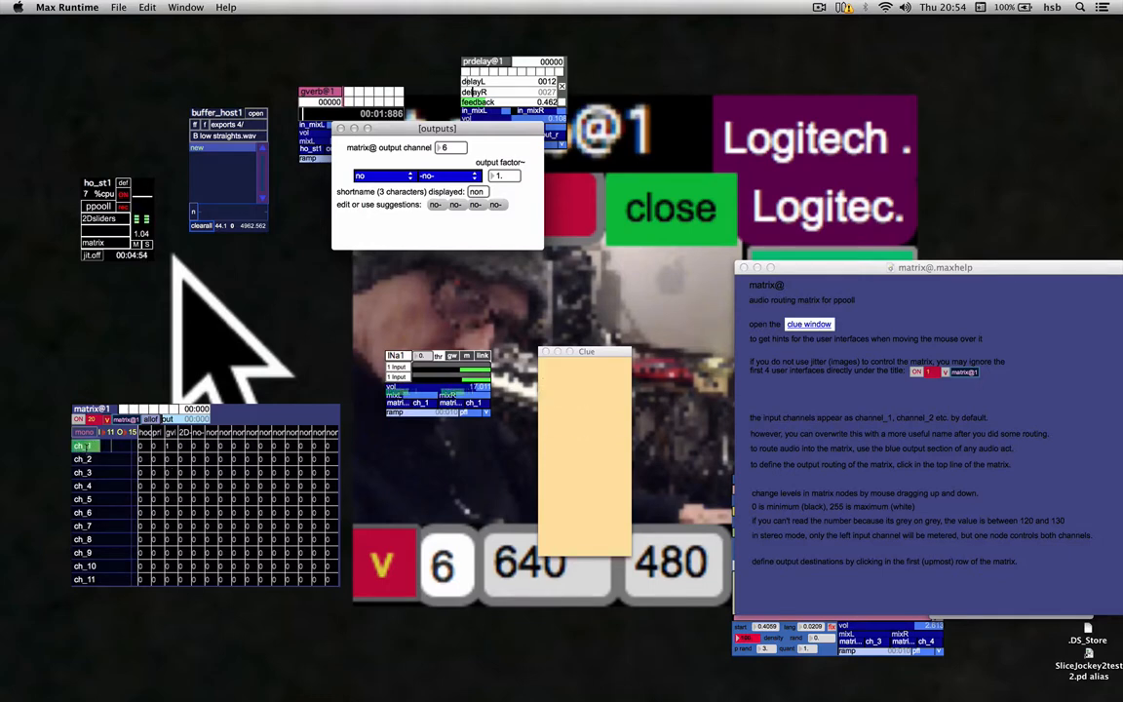
Step: Review the available destination modules and input channels for matrix output 1
left_click(143, 439)
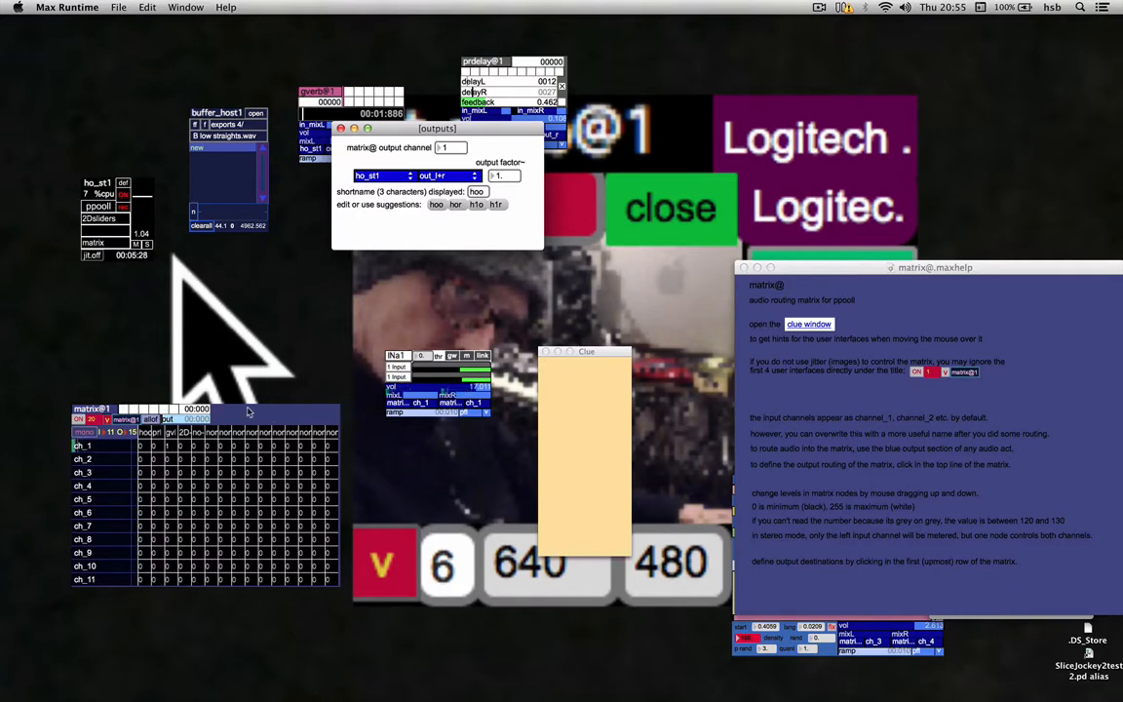
mouse_move(250, 514)
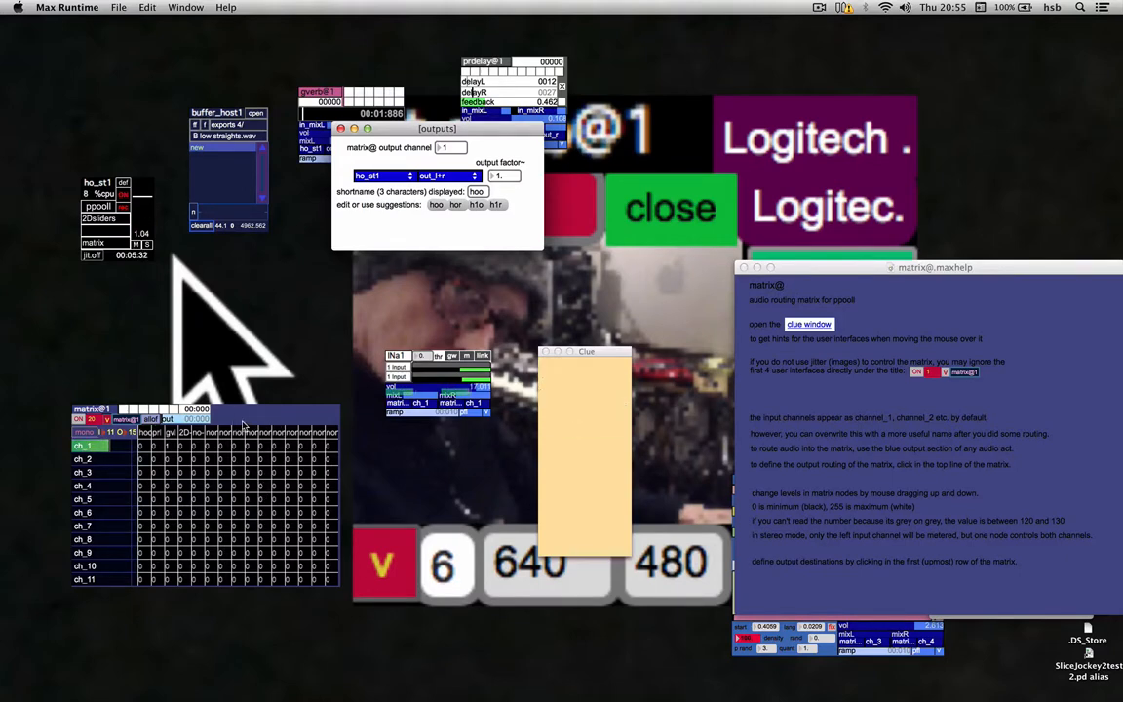
mouse_move(165, 440)
left_click(371, 175)
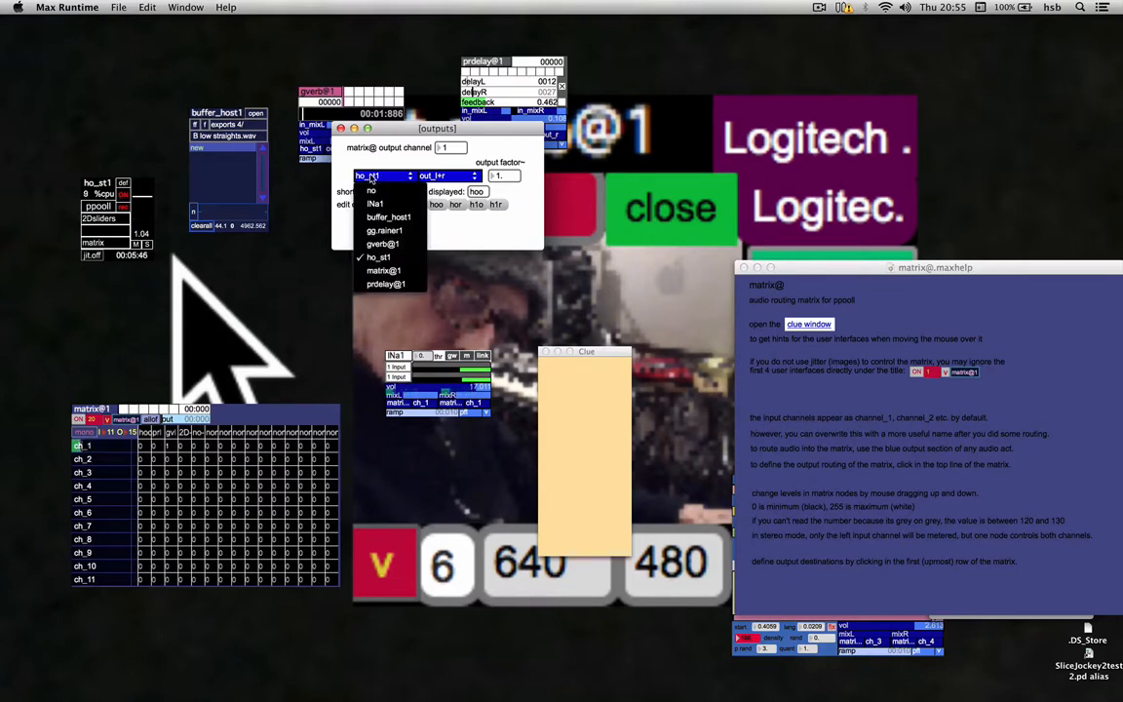
left_click(443, 177)
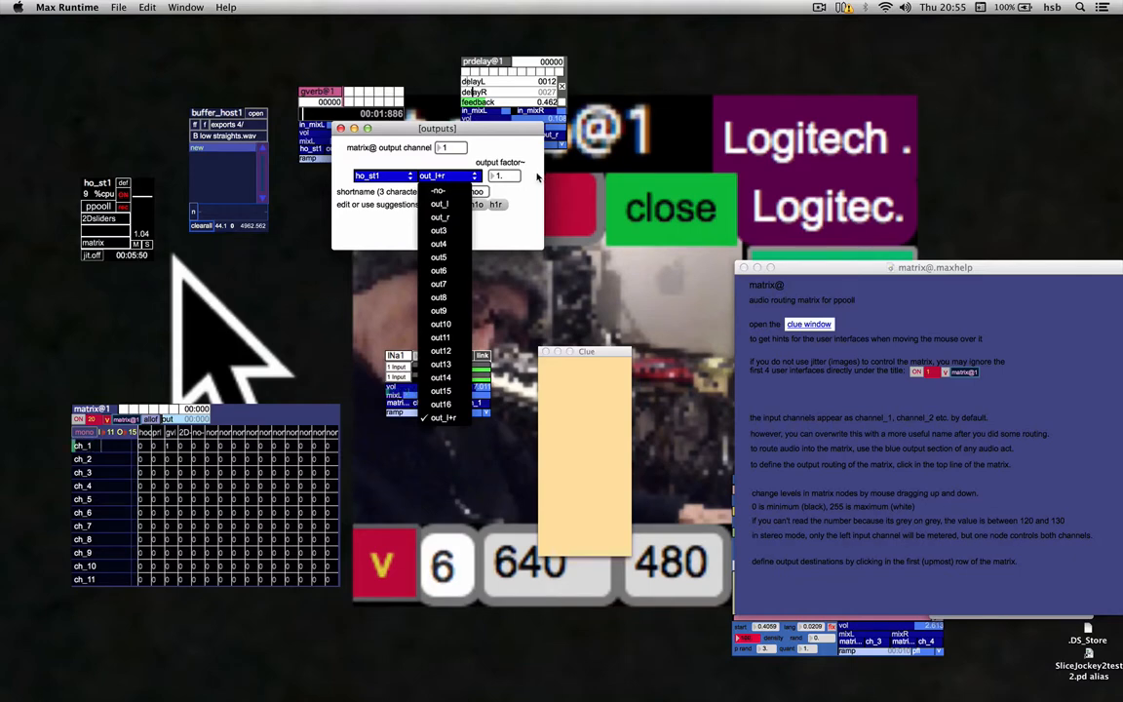
left_click(488, 159)
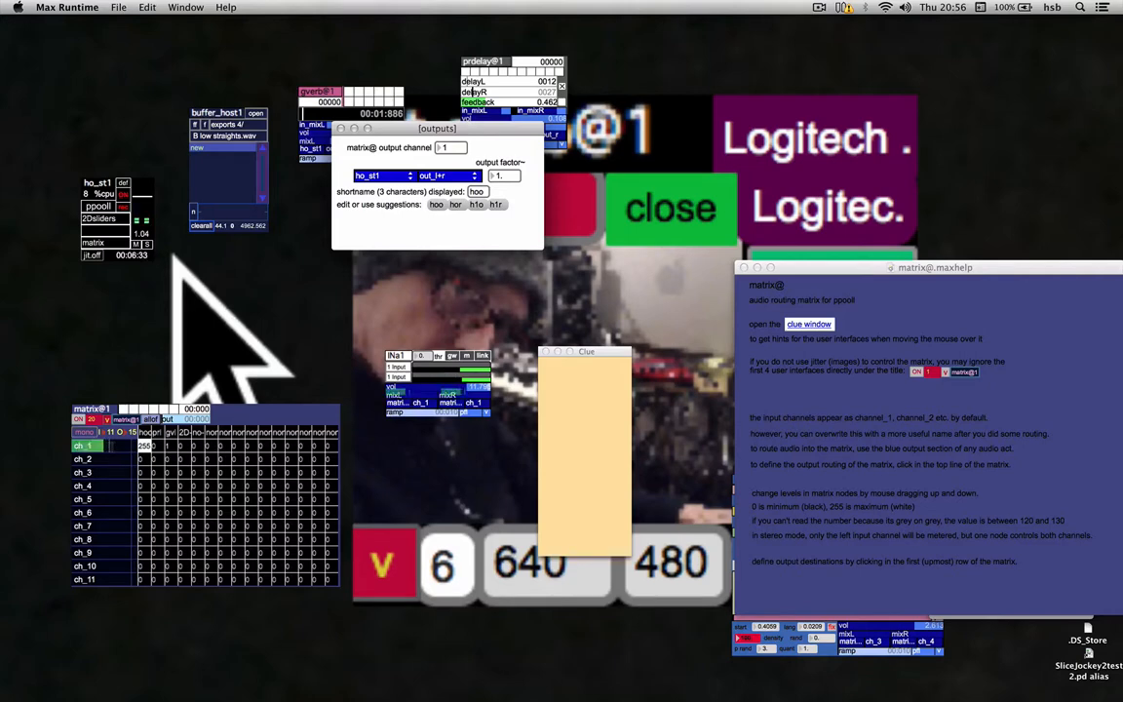
Step: Route matrix output 2 to prdelay@1 and fully open the ch_1 node feeding it at 255
mouse_move(331, 448)
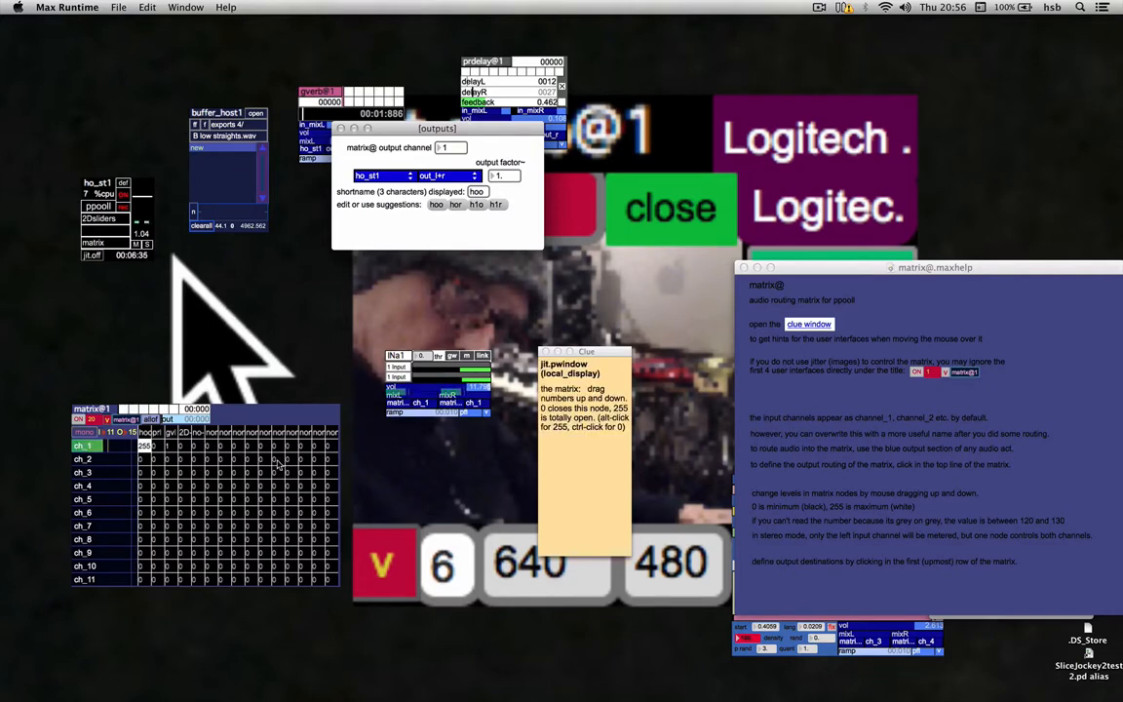
left_click(155, 432)
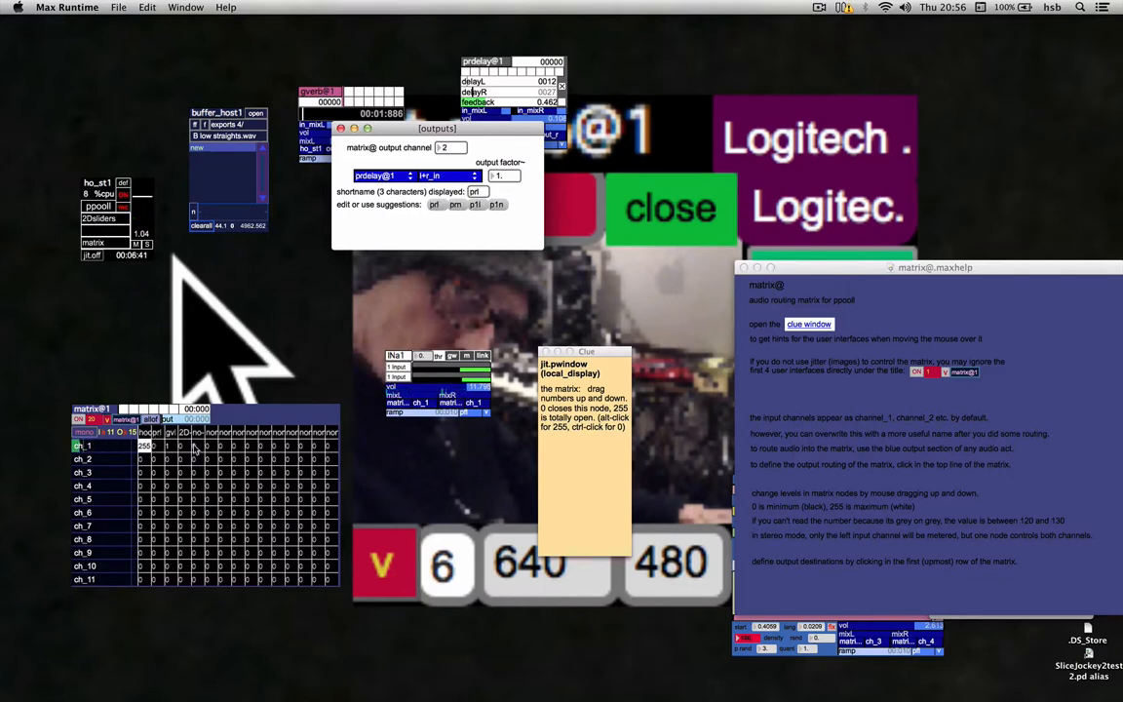
left_click(368, 180)
left_click(374, 284)
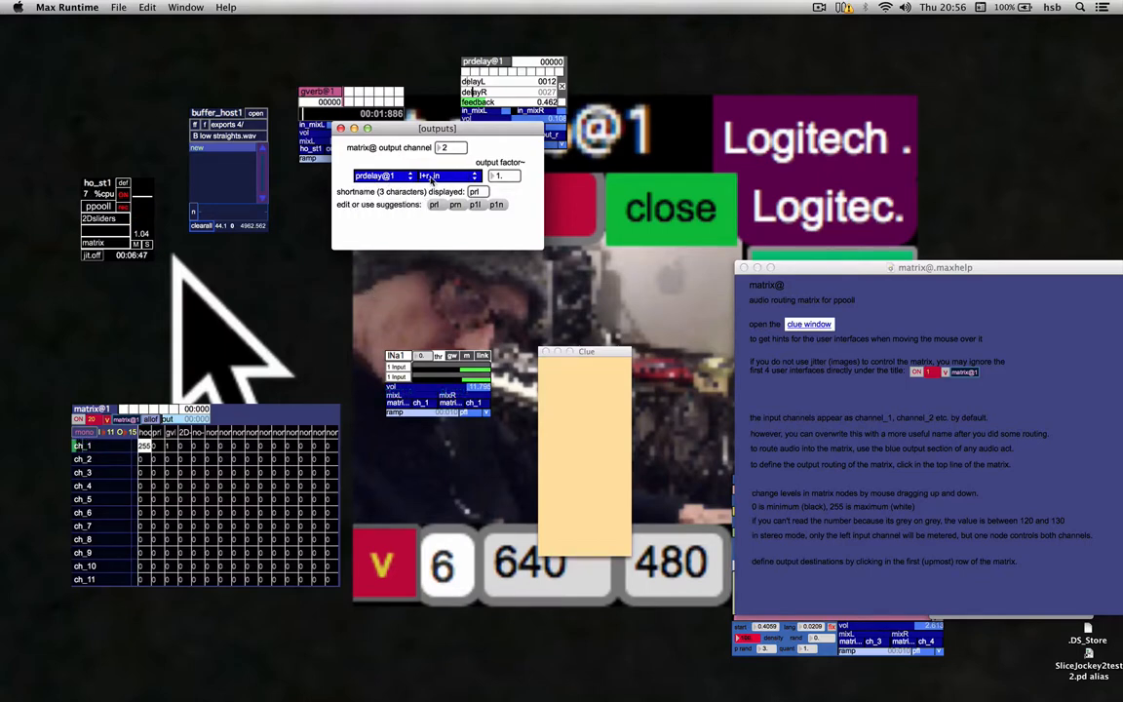
left_click(154, 445, "alt")
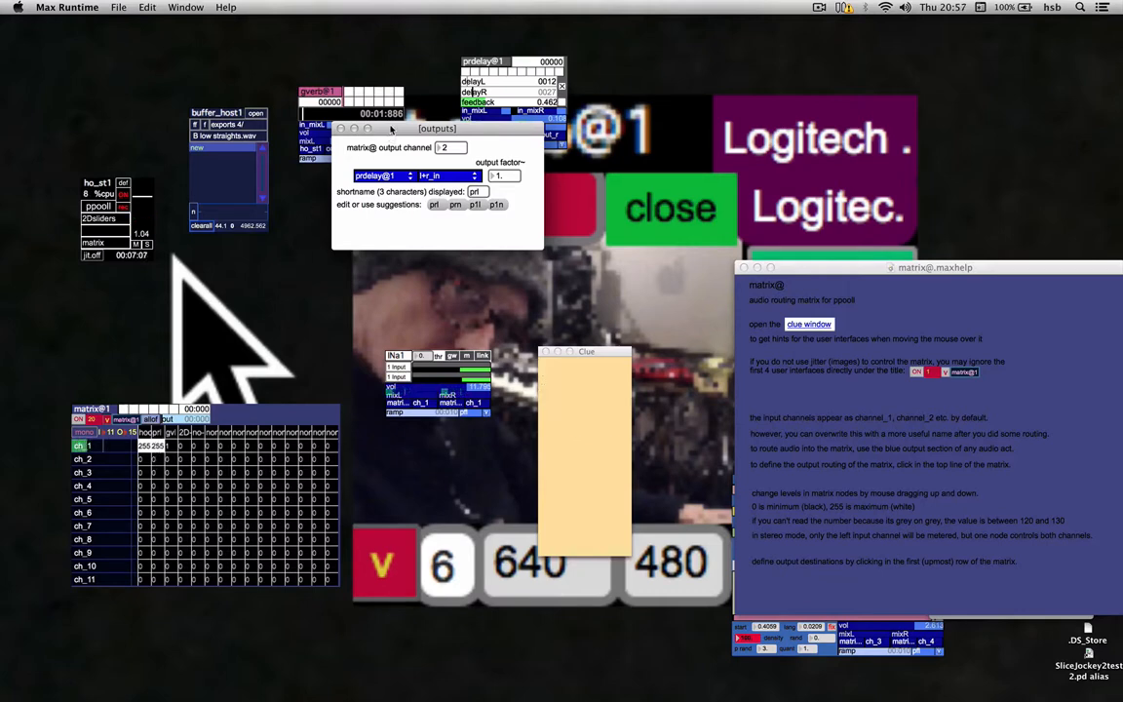
Step: Uncover the prdelay@1 module, try different volume and delay settings, and bring its volume down to about 0.034
left_click_drag(391, 128, 391, 212)
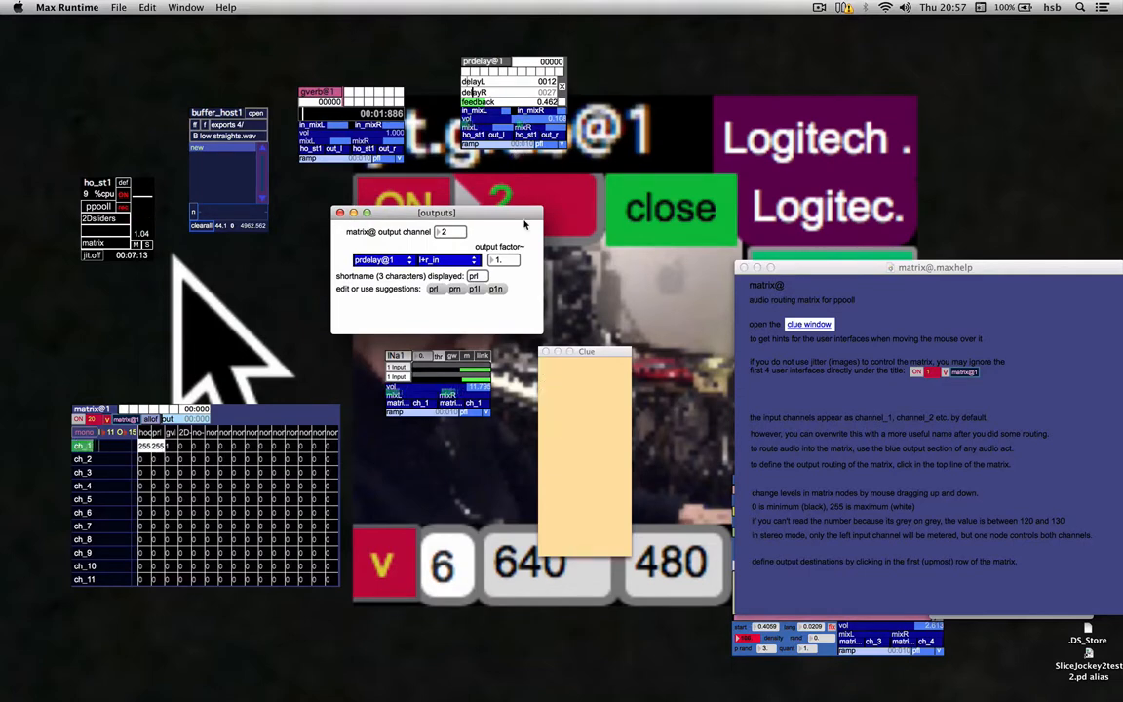
left_click_drag(524, 118, 552, 119)
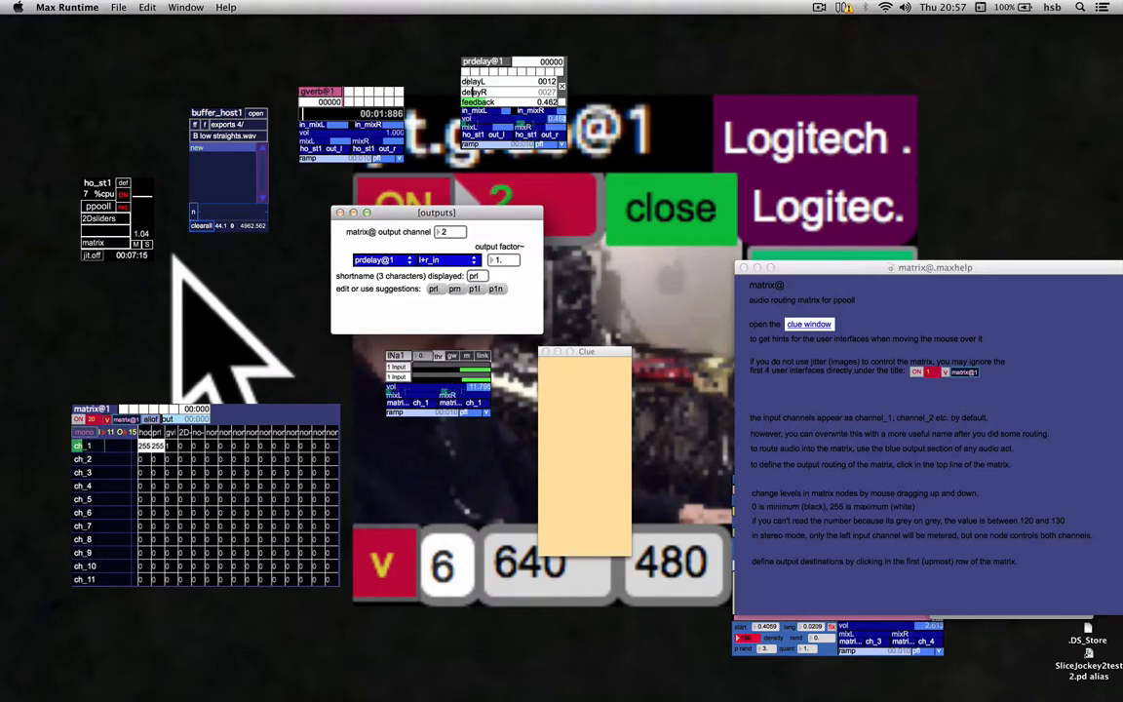
mouse_move(472, 90)
left_mouse_down()
mouse_move(518, 92)
mouse_move(479, 98)
mouse_move(510, 102)
mouse_move(470, 82)
mouse_move(548, 125)
mouse_move(534, 103)
mouse_move(467, 93)
left_mouse_up()
mouse_move(206, 494)
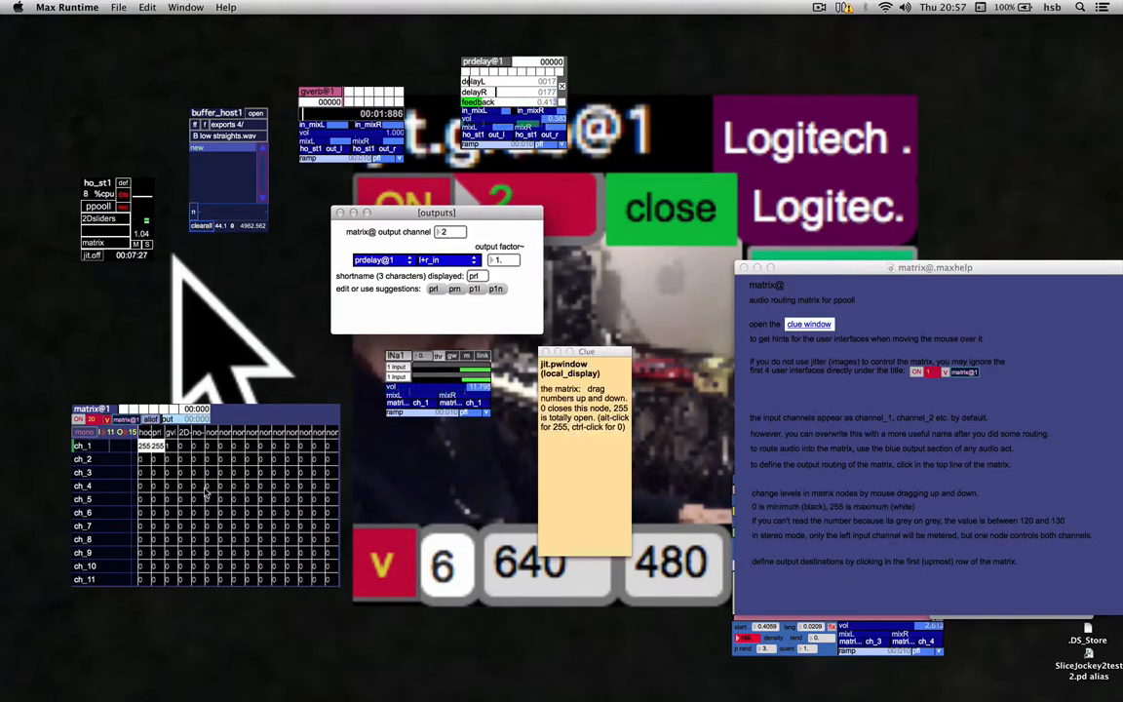
left_click_drag(535, 119, 518, 119)
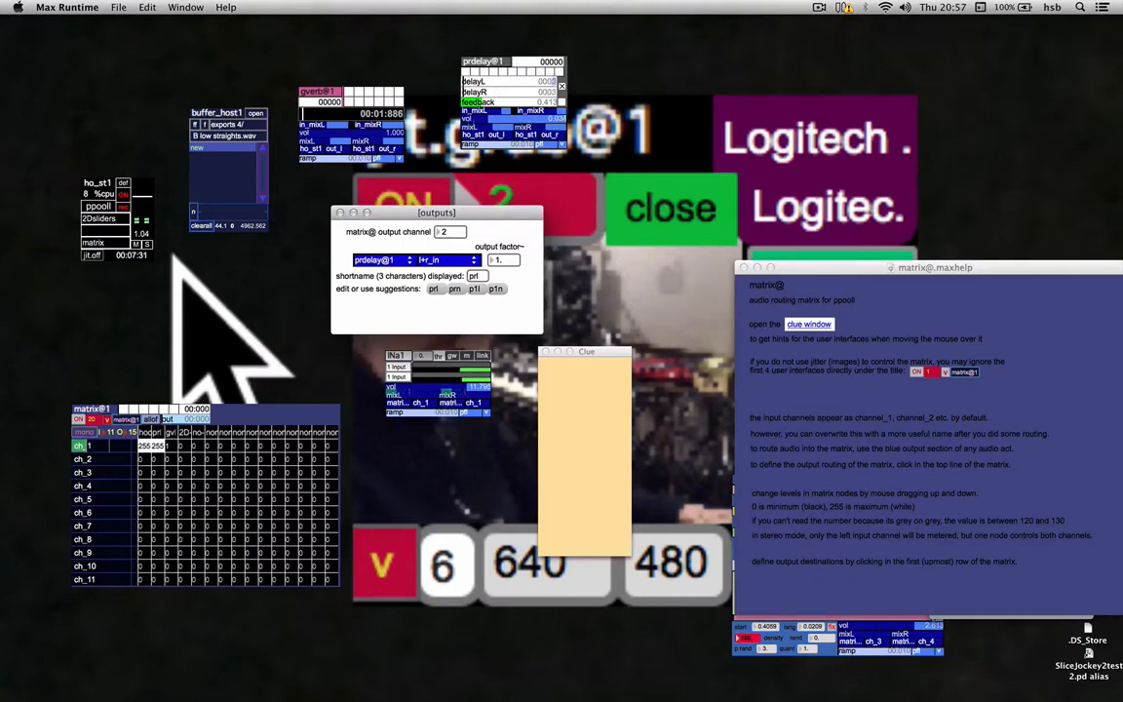
Step: Show the settings of matrix output 3 and shorten the gverb@1 module's time to 00:00:001
left_click(170, 432)
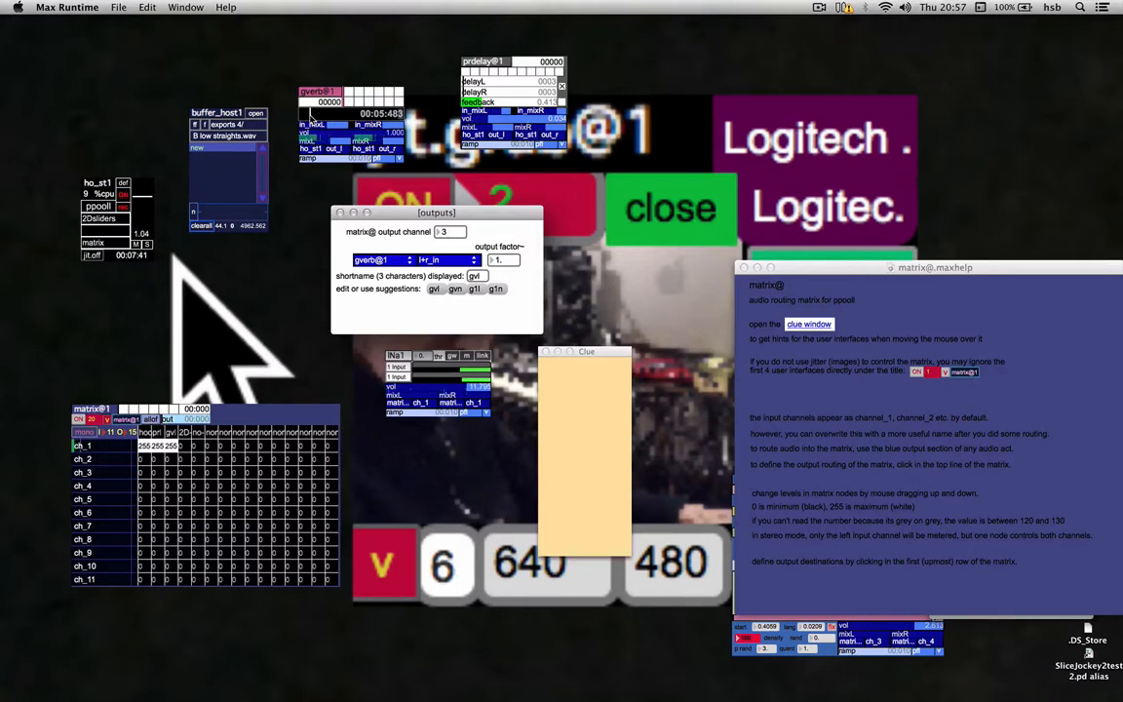
left_click(309, 115)
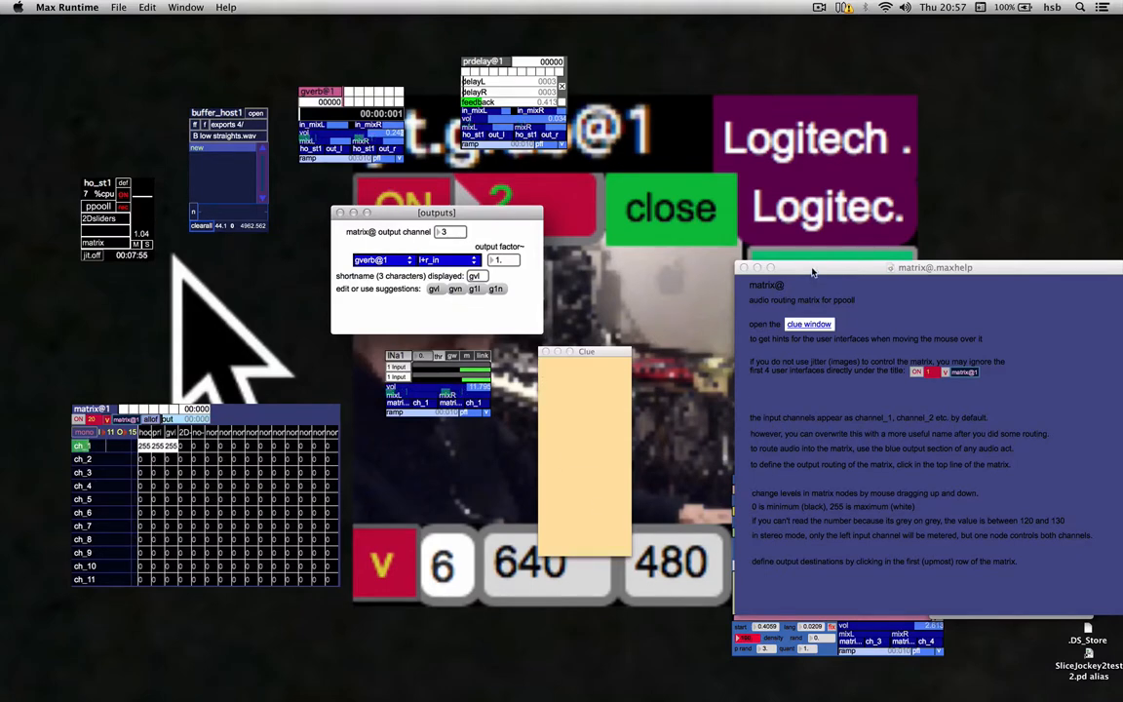
Step: Uncover the gg.rainer1 module and load lang zacht hoog mid.wav into buffer_host1 as its sound source
left_click_drag(812, 270, 823, 90)
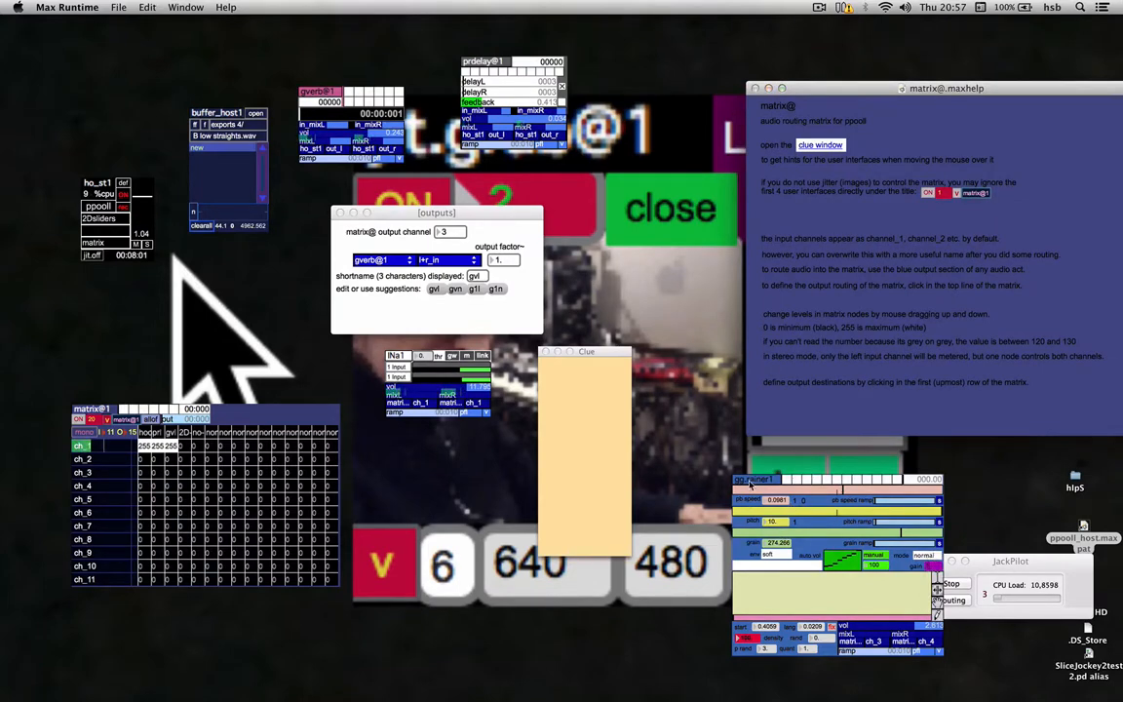
left_click(779, 593)
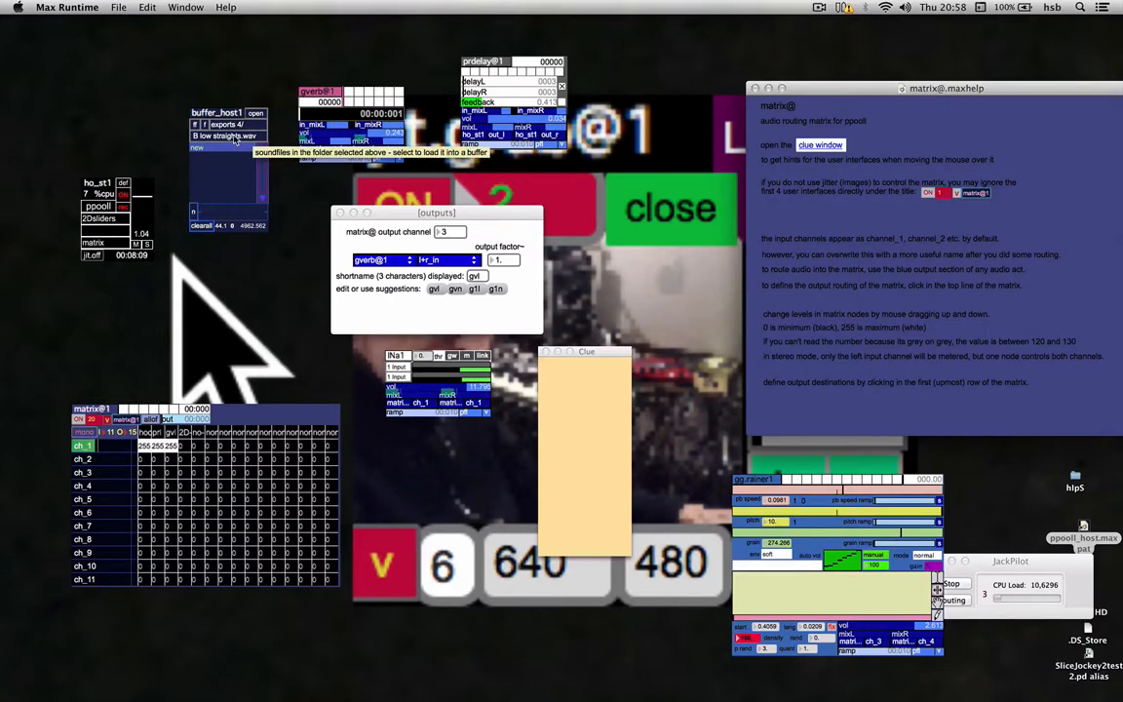
left_click(235, 138)
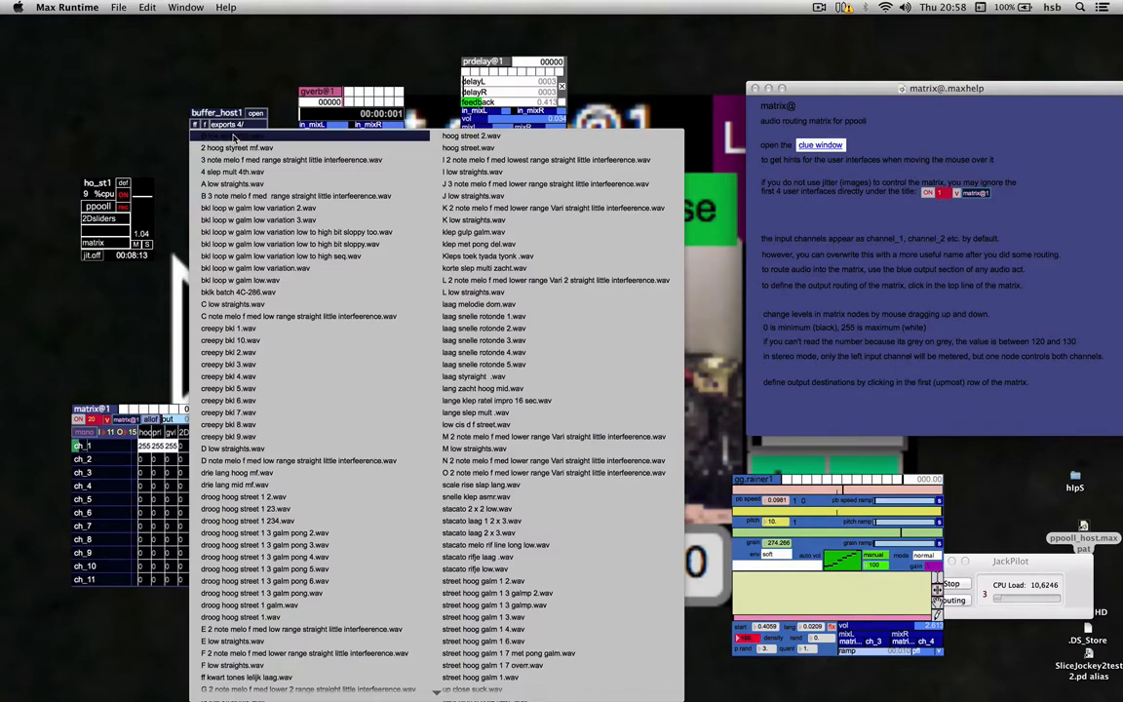
left_click(497, 388)
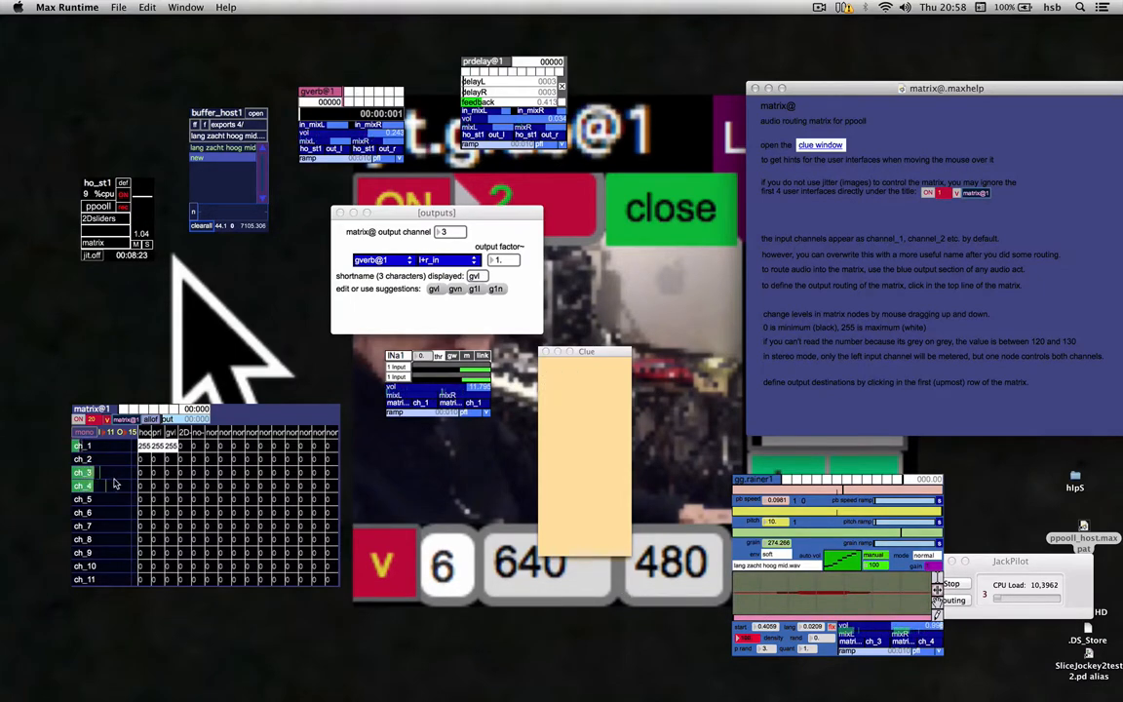
Step: Fully open the ch_3 and ch_4 matrix nodes feeding prdelay@1 at 255
mouse_move(158, 485)
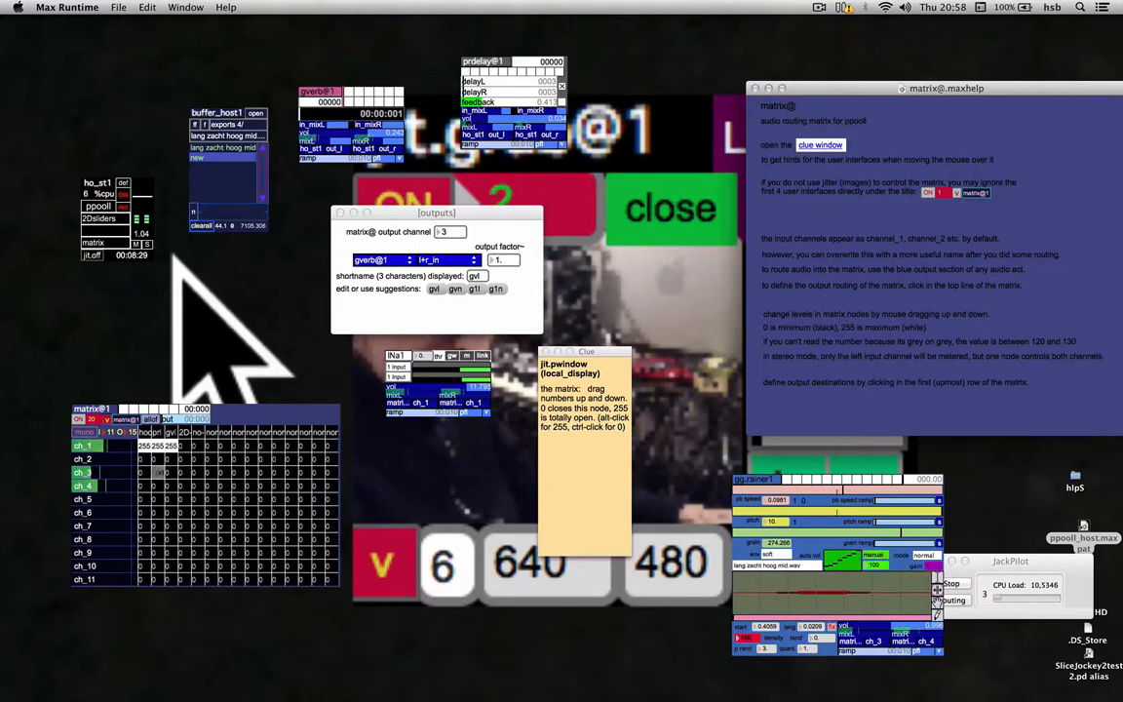
left_click_drag(158, 472, 158, 409)
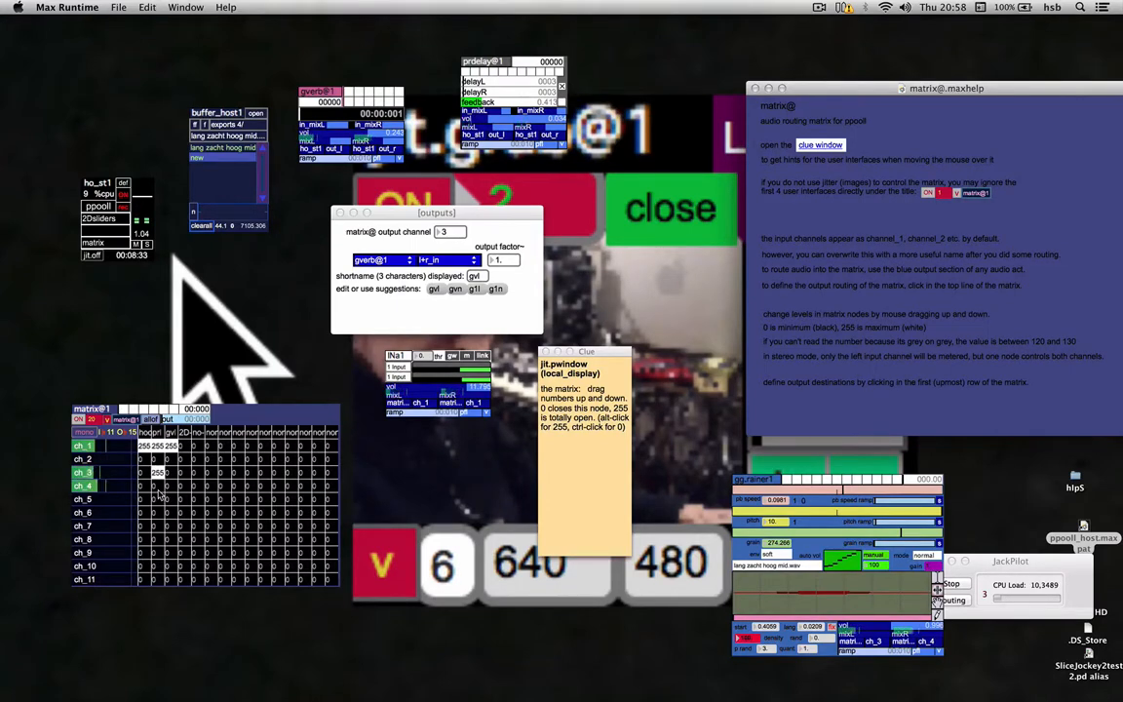
left_click_drag(158, 492, 158, 481)
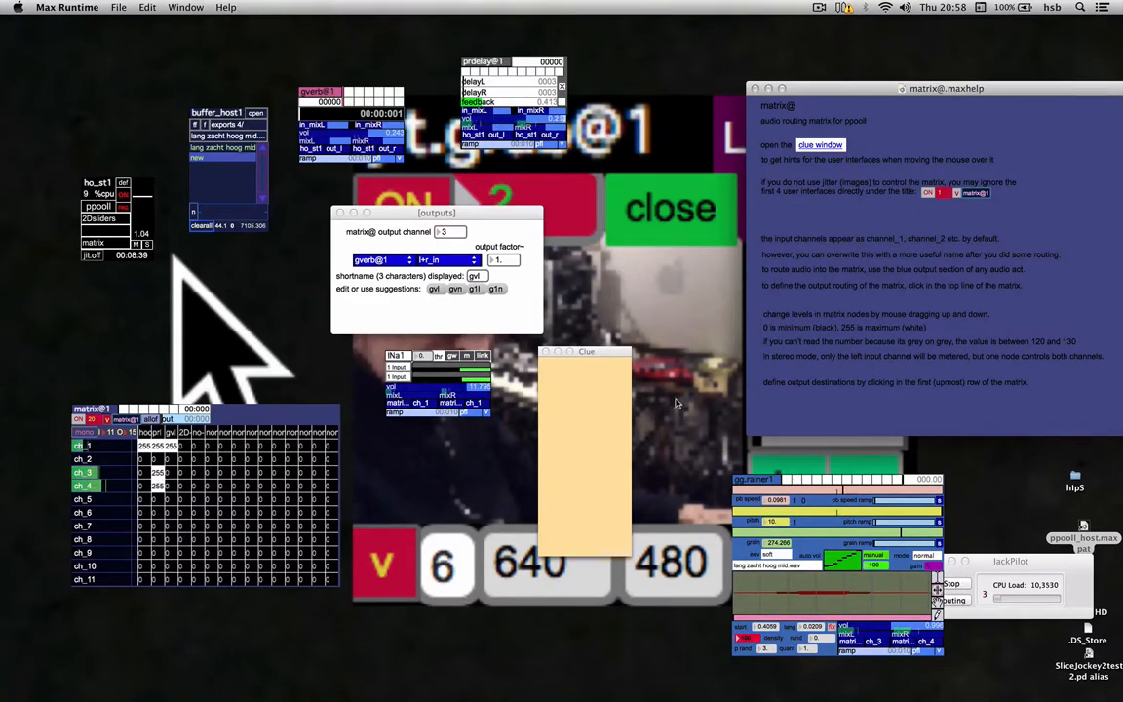
Step: In gg.rainer1, select a buffer section starting at about 3107 and about 914 long, and lower the pitch to about 0.42
left_click_drag(835, 592, 832, 297)
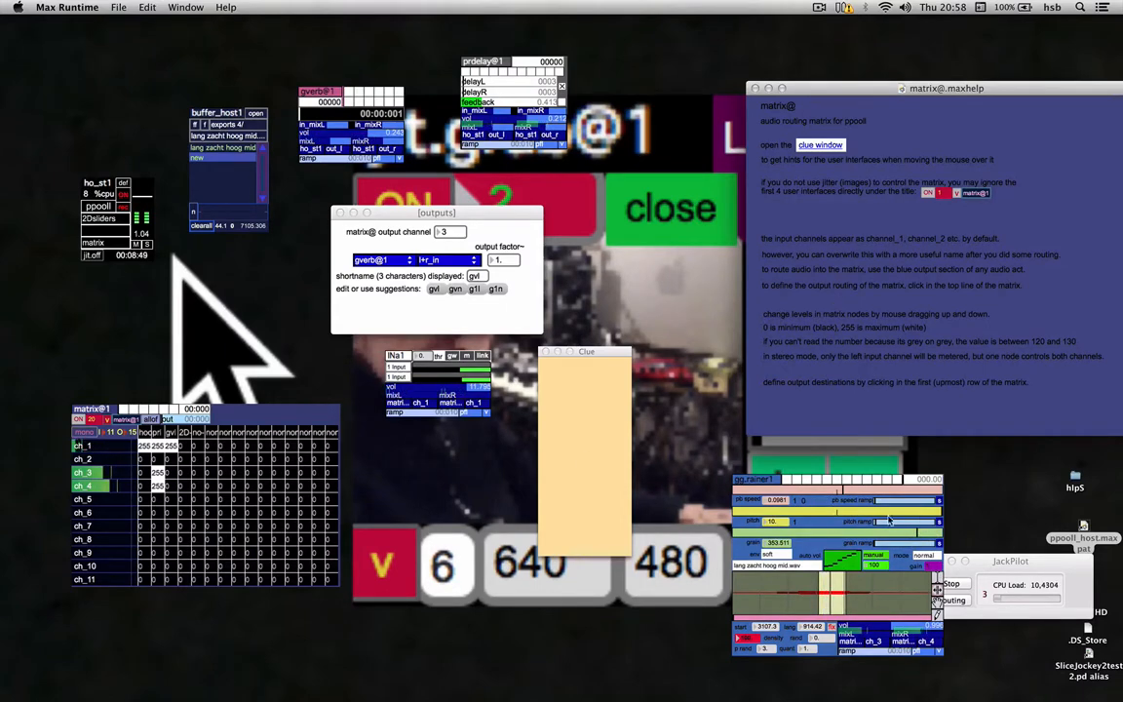
left_click_drag(889, 512, 856, 511)
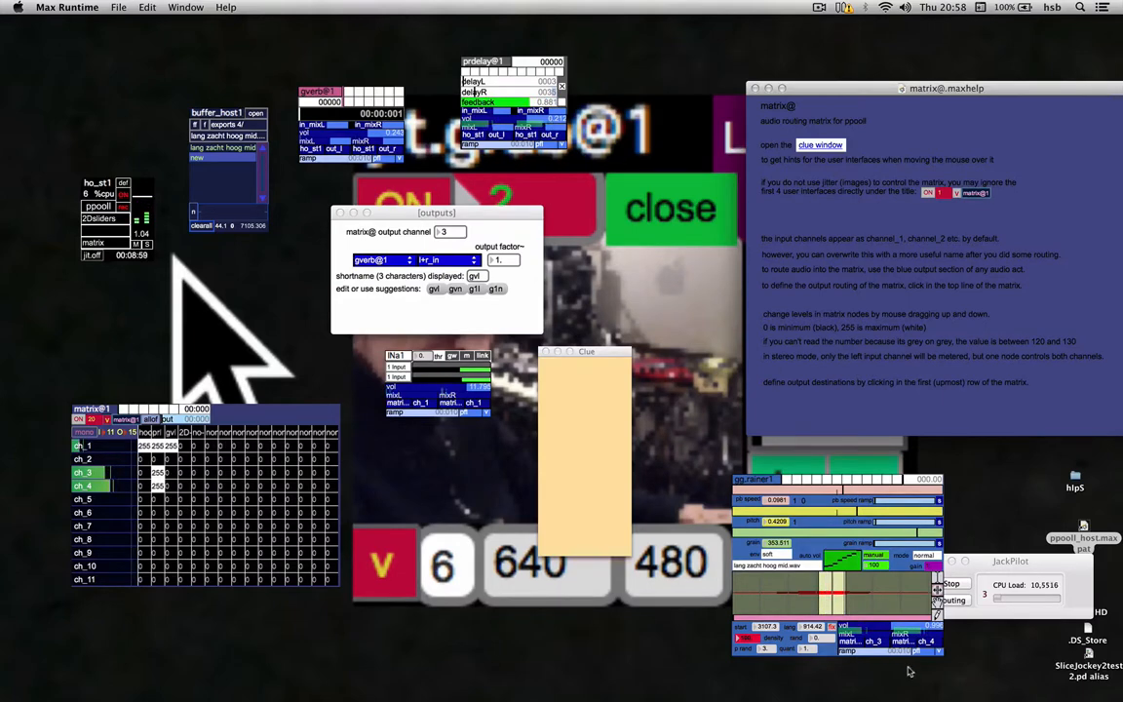
Step: Partly open the ch_3 and ch_4 matrix nodes feeding gverb@1 and lengthen its reverb time to 00:09:119
mouse_move(275, 536)
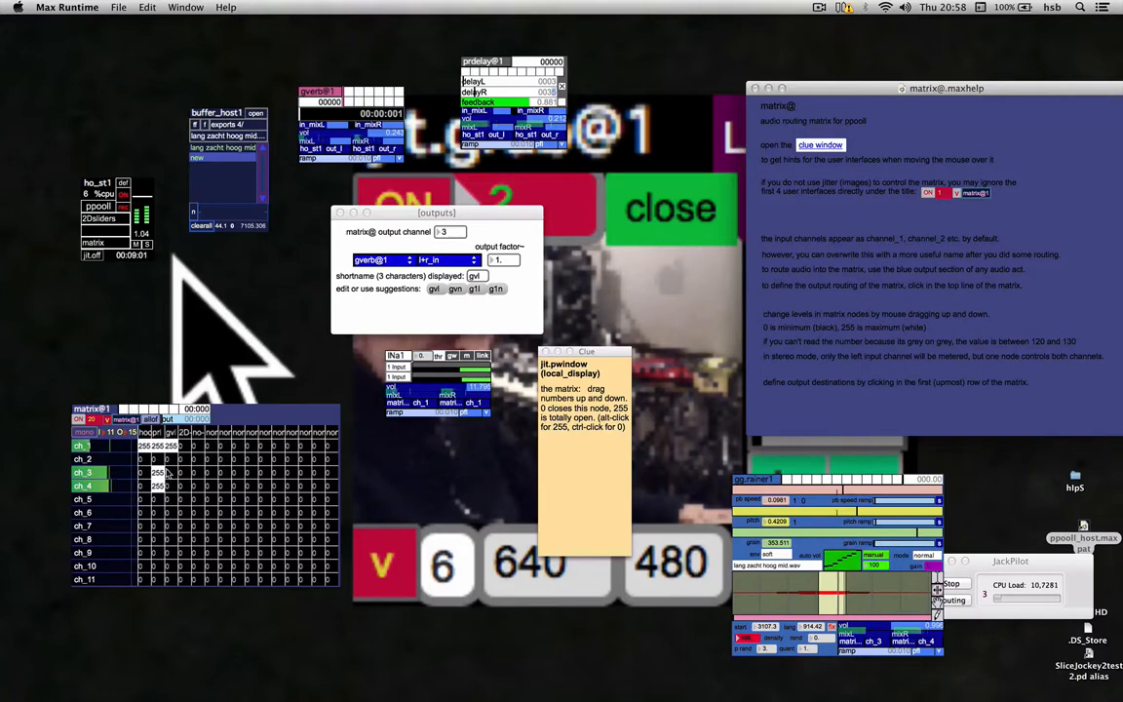
mouse_move(170, 473)
left_mouse_down()
mouse_move(170, 460)
mouse_move(170, 473)
left_mouse_up()
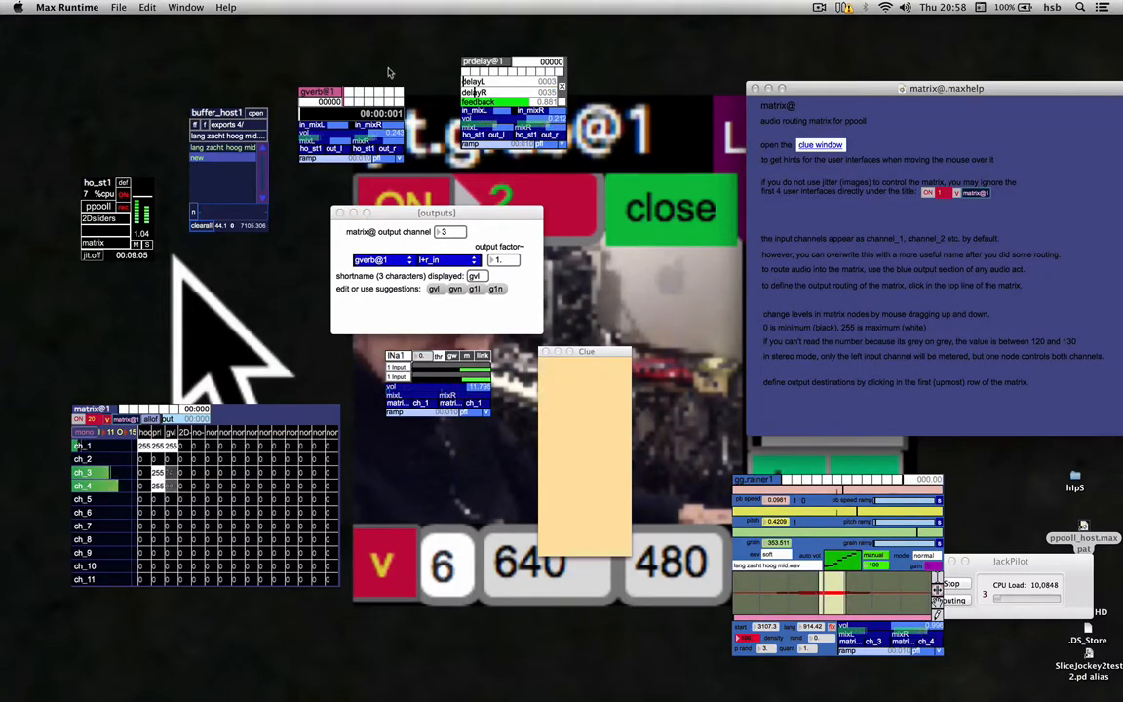
left_click_drag(303, 114, 318, 114)
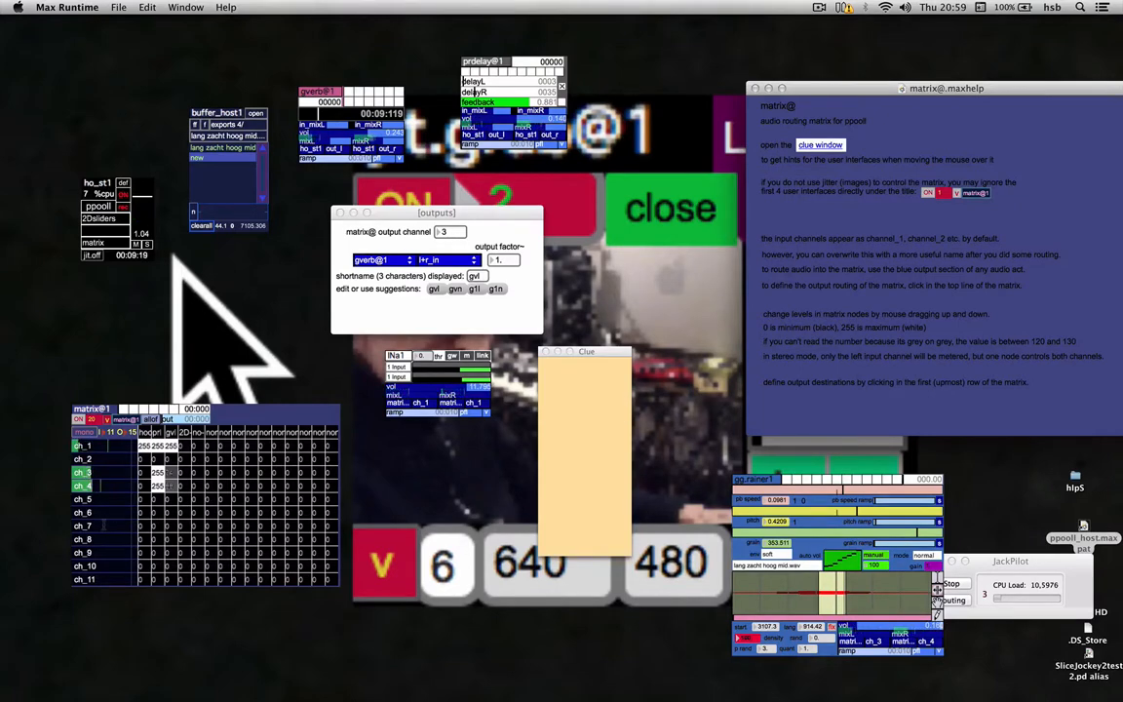
Step: Try intermediate levels on the ch_3 and ch_4 nodes feeding gverb@1 and fully open the ch_3 node at 255
mouse_move(157, 507)
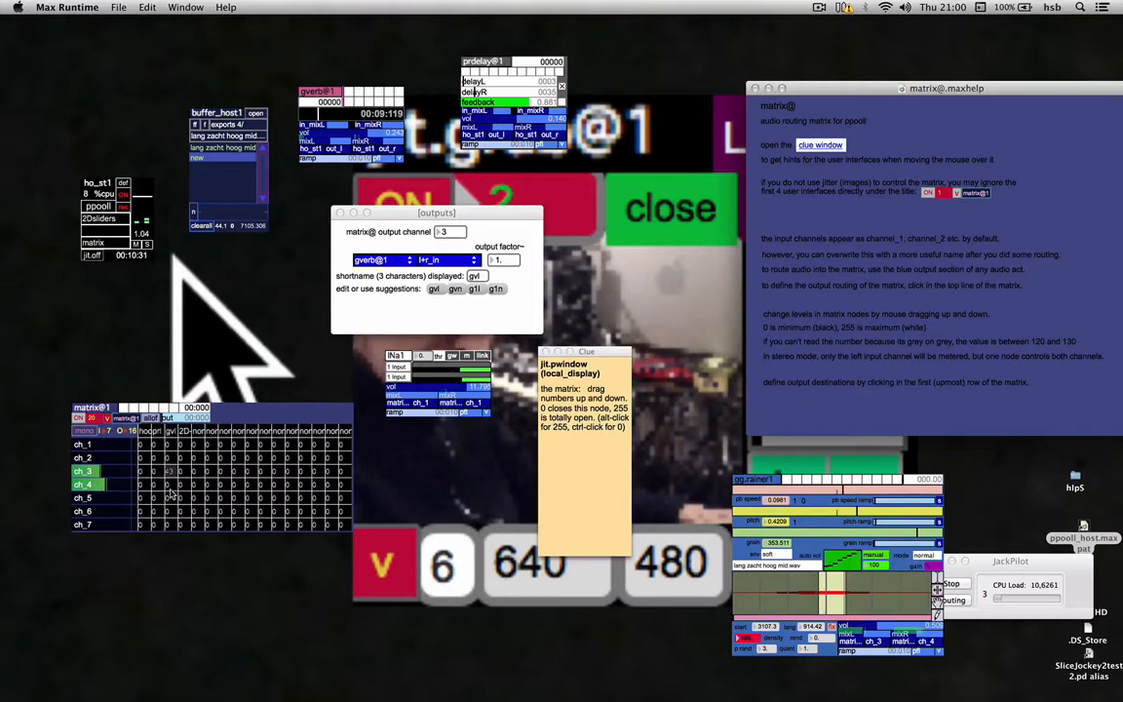
left_click_drag(168, 470, 168, 485)
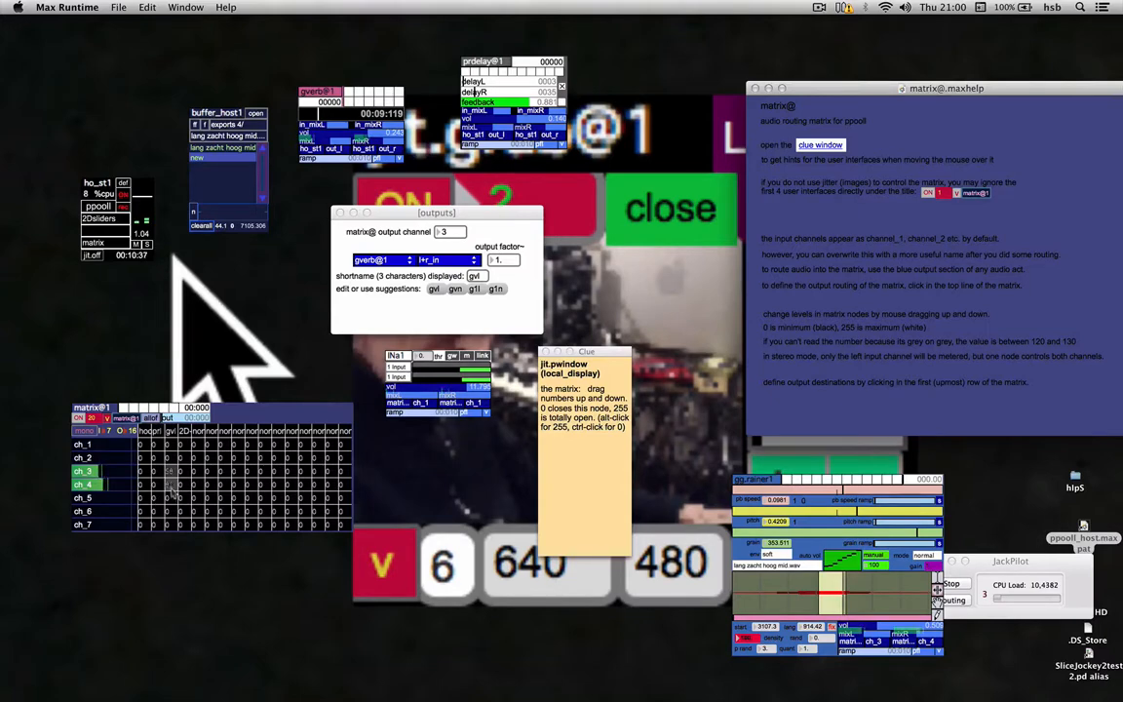
left_click(169, 469, "alt")
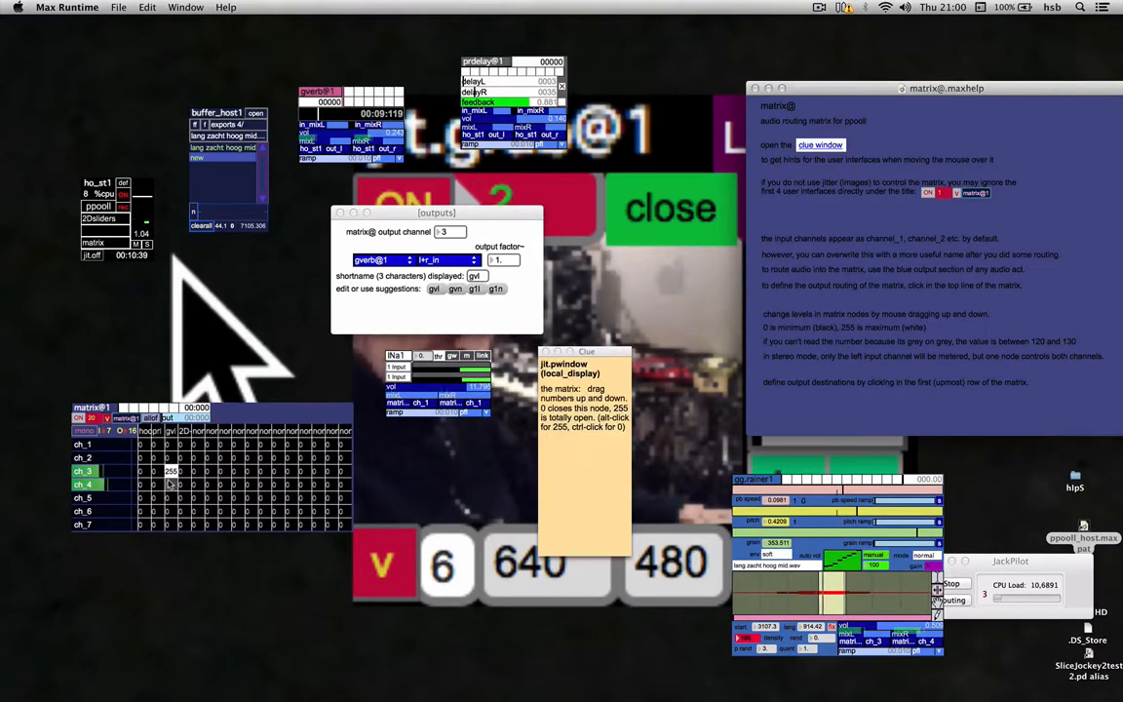